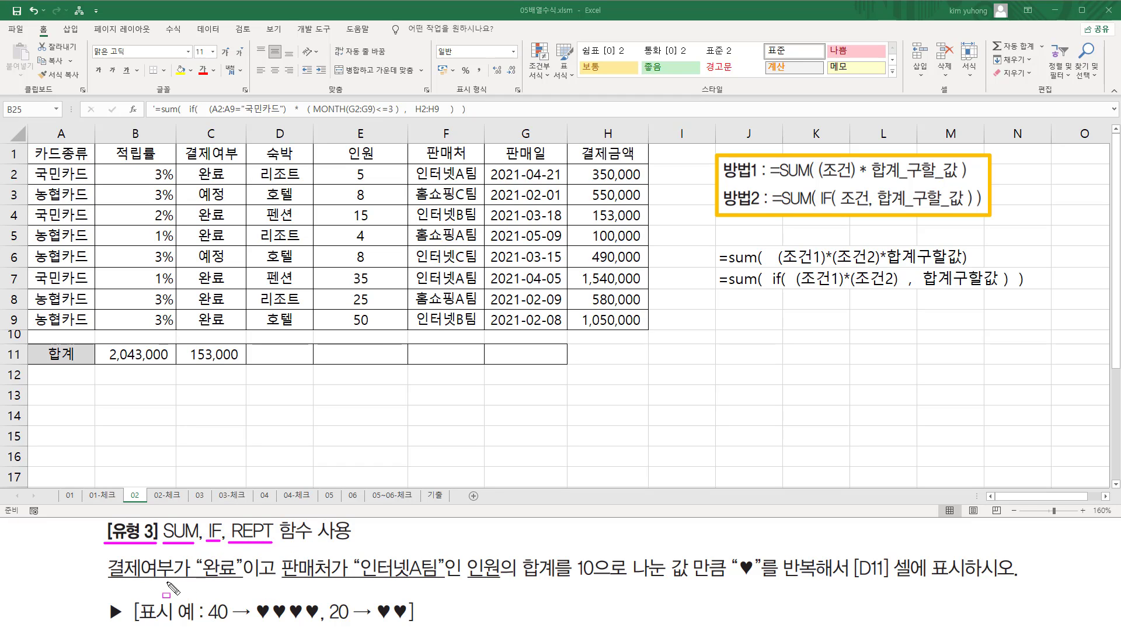
- Examine the D11 task's conditions, display examples and required functions against the payment status, sales channel and headcount columns
{"action": "mouse_move", "coordinate": [101, 554]}
{"action": "left_mouse_down"}
{"action": "mouse_move", "coordinate": [168, 579]}
{"action": "mouse_move", "coordinate": [241, 580]}
{"action": "left_mouse_up"}
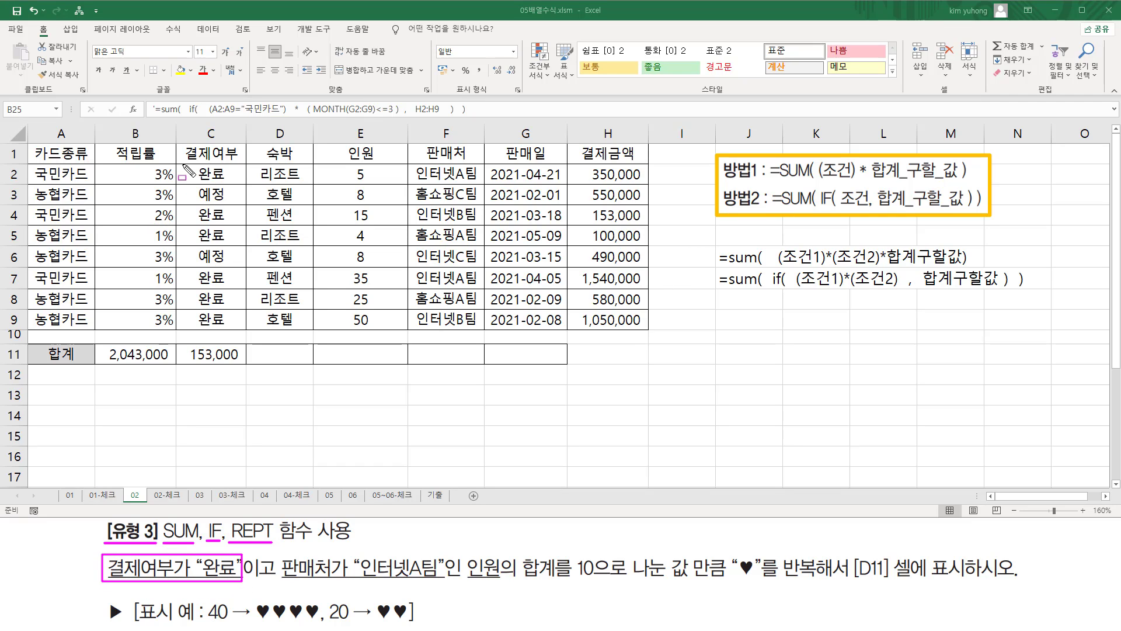
{"action": "left_click_drag", "start_coordinate": [185, 163], "coordinate": [232, 329]}
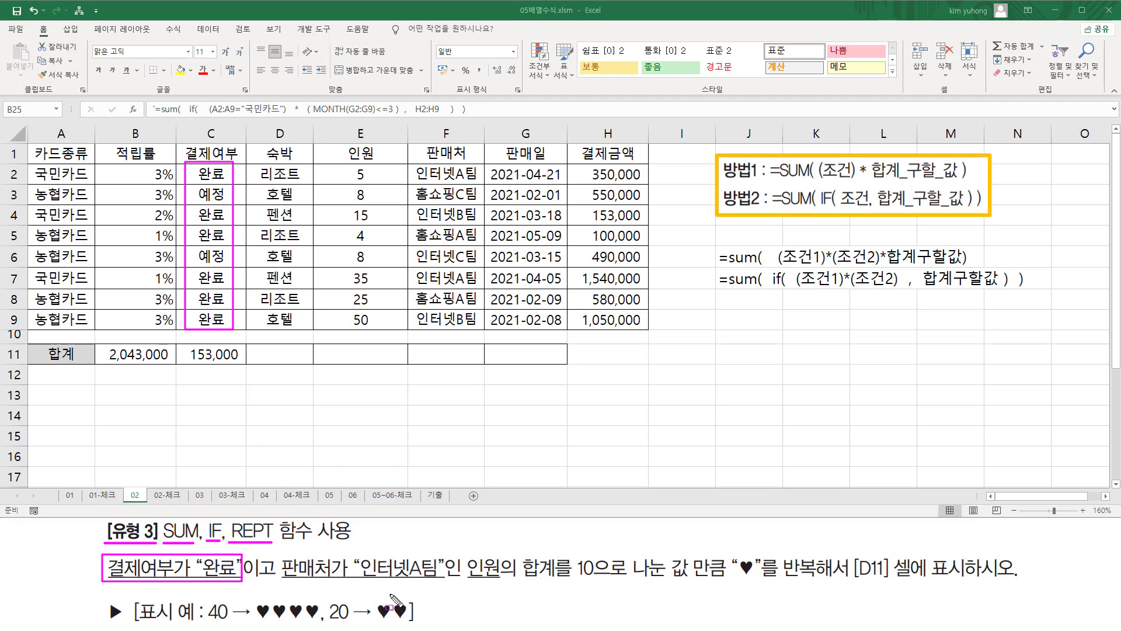
{"action": "left_click_drag", "start_coordinate": [279, 553], "coordinate": [445, 584]}
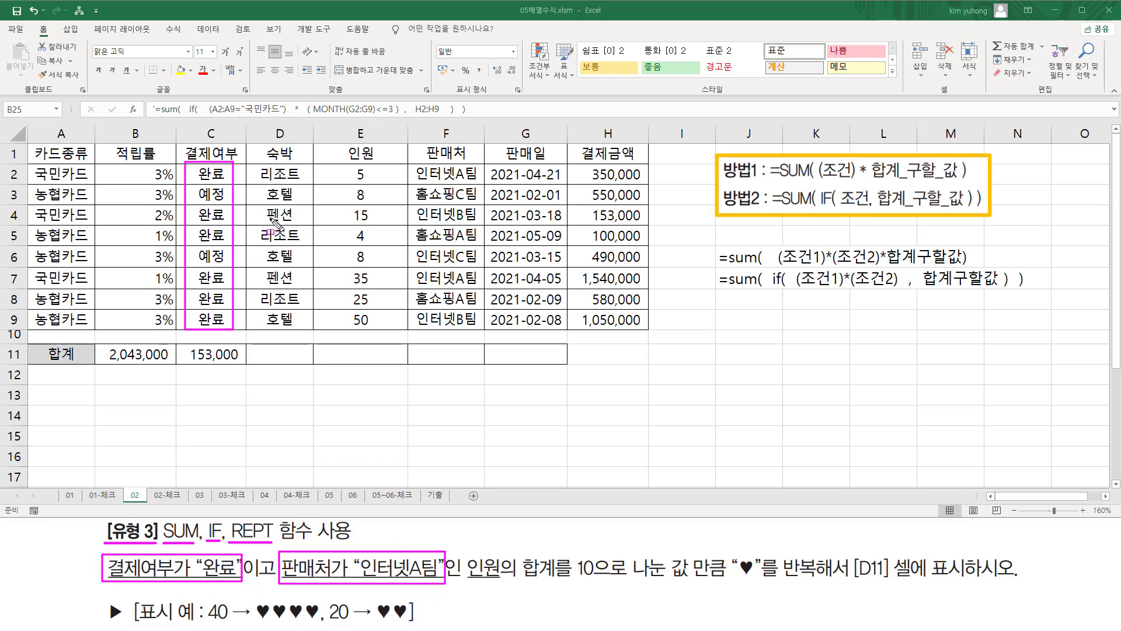
{"action": "left_click_drag", "start_coordinate": [408, 164], "coordinate": [483, 330]}
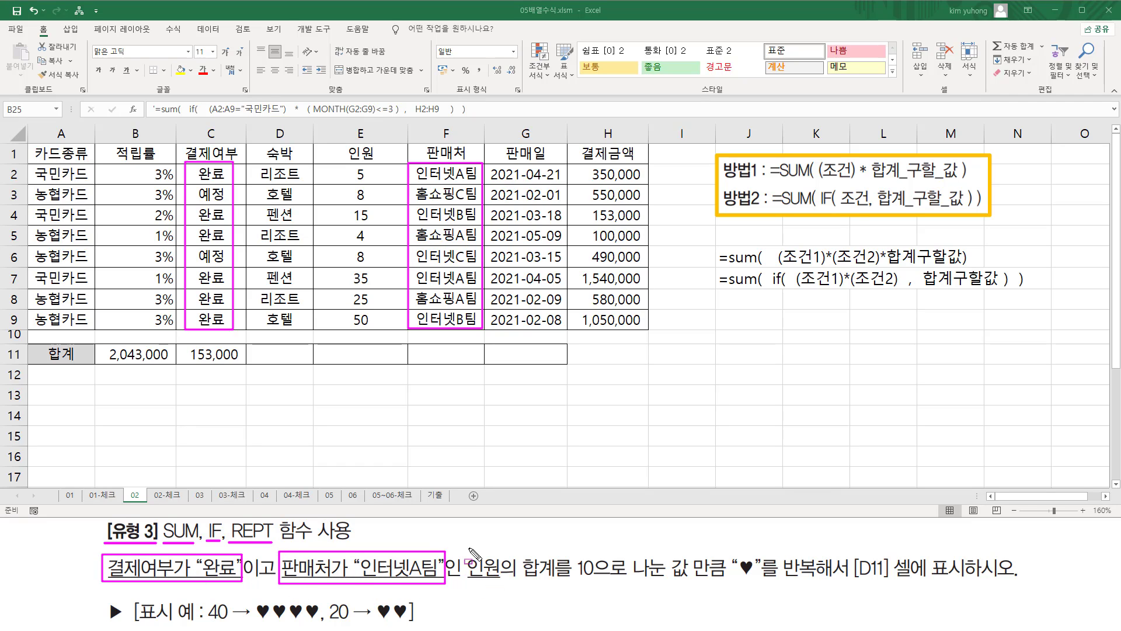
{"action": "mouse_move", "coordinate": [465, 543]}
{"action": "left_mouse_down"}
{"action": "mouse_move", "coordinate": [479, 587]}
{"action": "mouse_move", "coordinate": [548, 589]}
{"action": "left_mouse_up"}
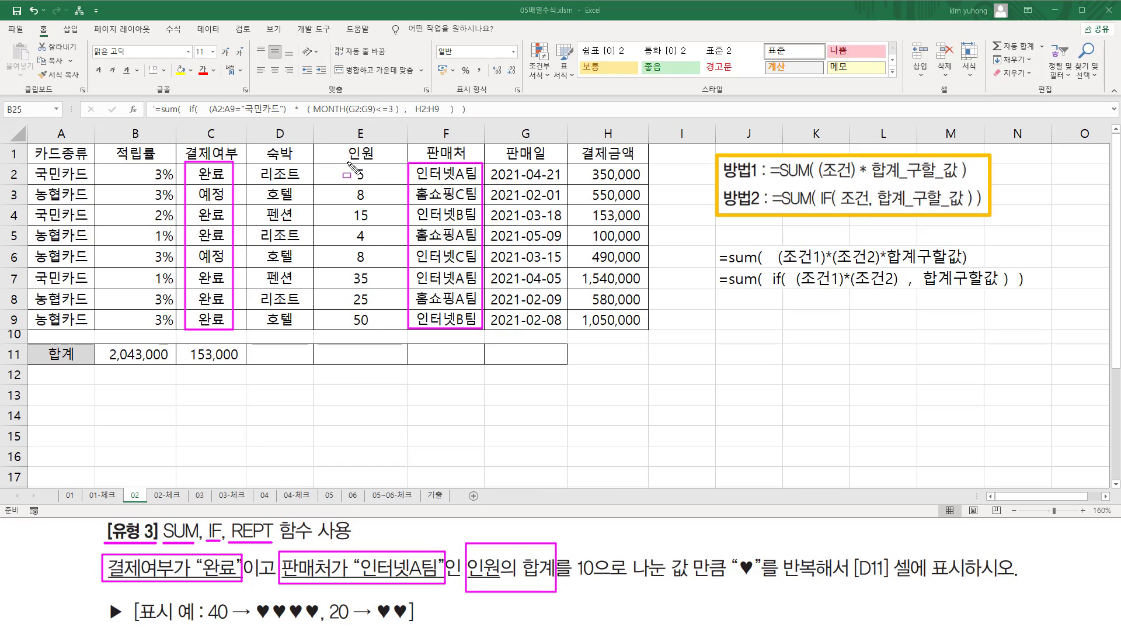
{"action": "left_click_drag", "start_coordinate": [348, 166], "coordinate": [371, 329]}
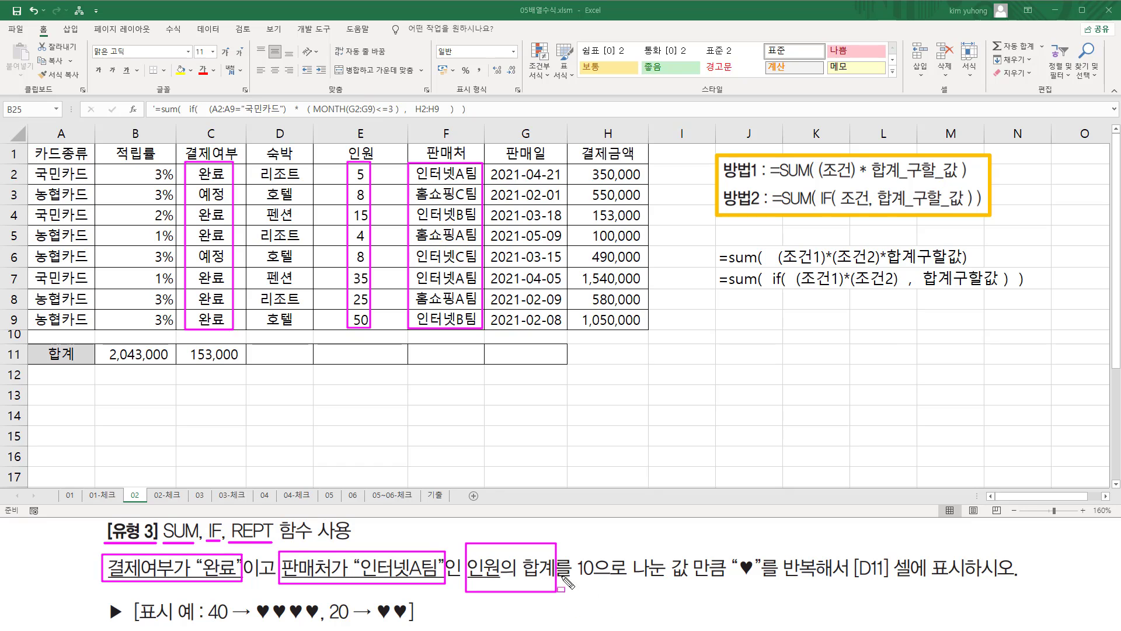
{"action": "left_click_drag", "start_coordinate": [577, 580], "coordinate": [891, 580]}
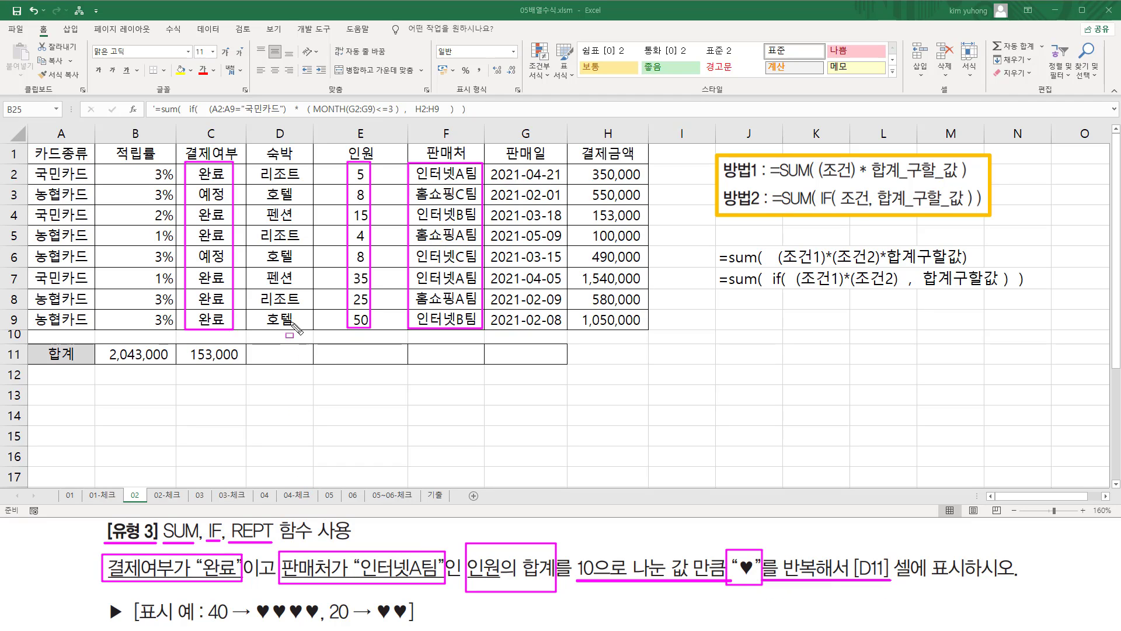
{"action": "left_click_drag", "start_coordinate": [251, 349], "coordinate": [306, 360]}
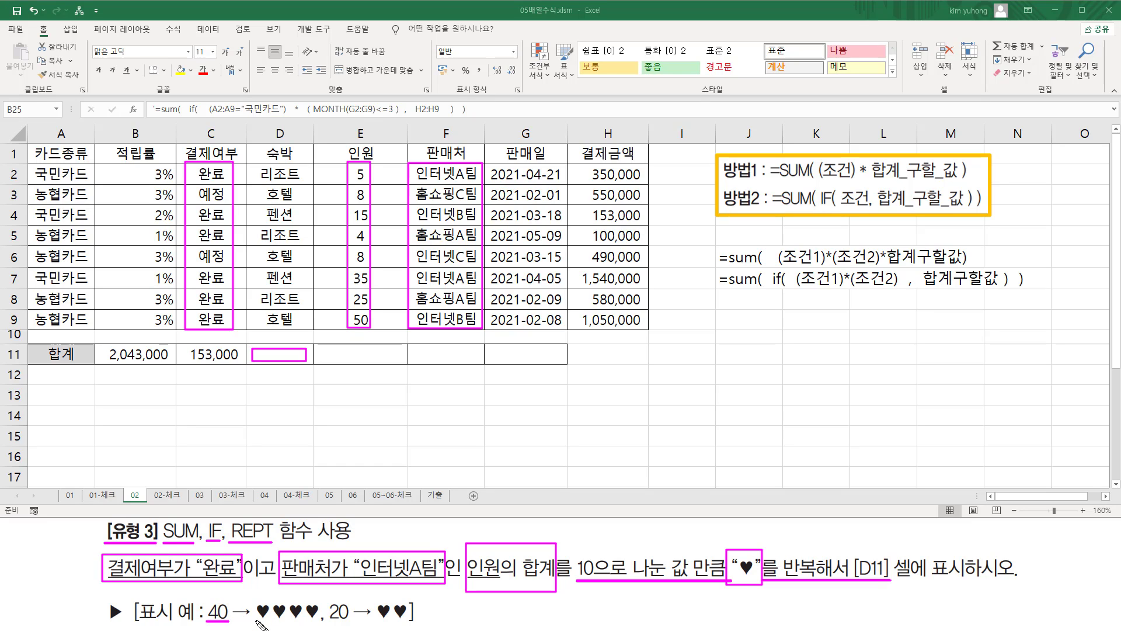
{"action": "left_click_drag", "start_coordinate": [257, 619], "coordinate": [319, 618]}
{"action": "left_click_drag", "start_coordinate": [331, 598], "coordinate": [351, 622]}
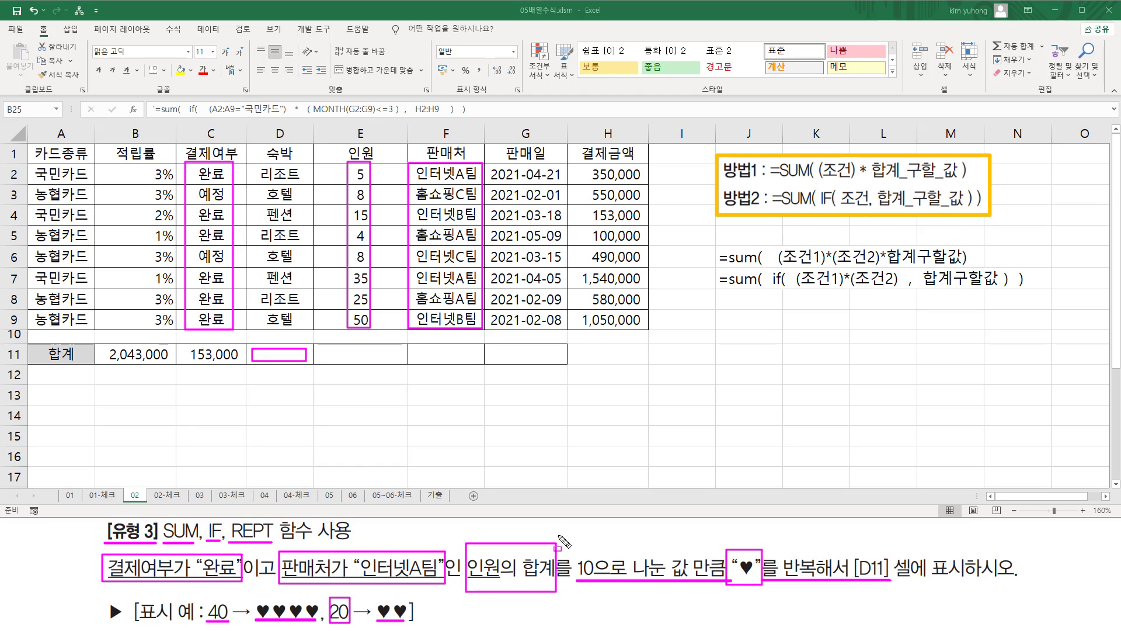
{"action": "left_click_drag", "start_coordinate": [556, 532], "coordinate": [556, 622]}
{"action": "mouse_move", "coordinate": [161, 519]}
{"action": "left_mouse_down"}
{"action": "mouse_move", "coordinate": [171, 545]}
{"action": "mouse_move", "coordinate": [225, 547]}
{"action": "left_mouse_up"}
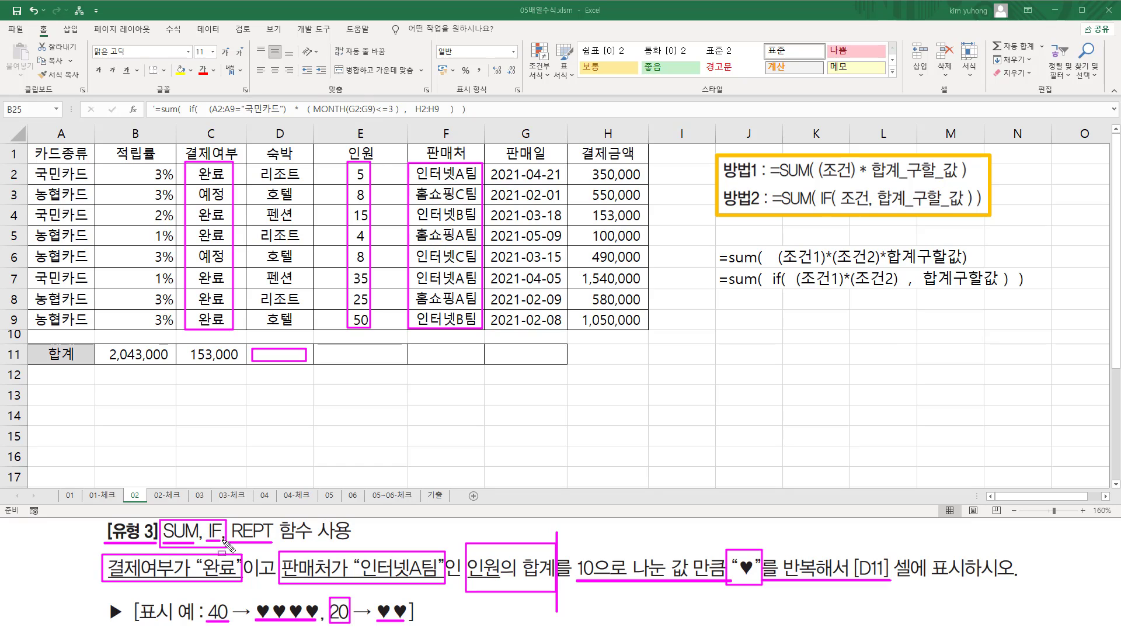
{"action": "key", "text": "Escape"}
- Begin a formula in D11 with SUM and a nested IF, using (C2:C9="완료") as the first condition
{"action": "left_click", "coordinate": [281, 360]}
{"action": "left_click", "coordinate": [281, 360]}
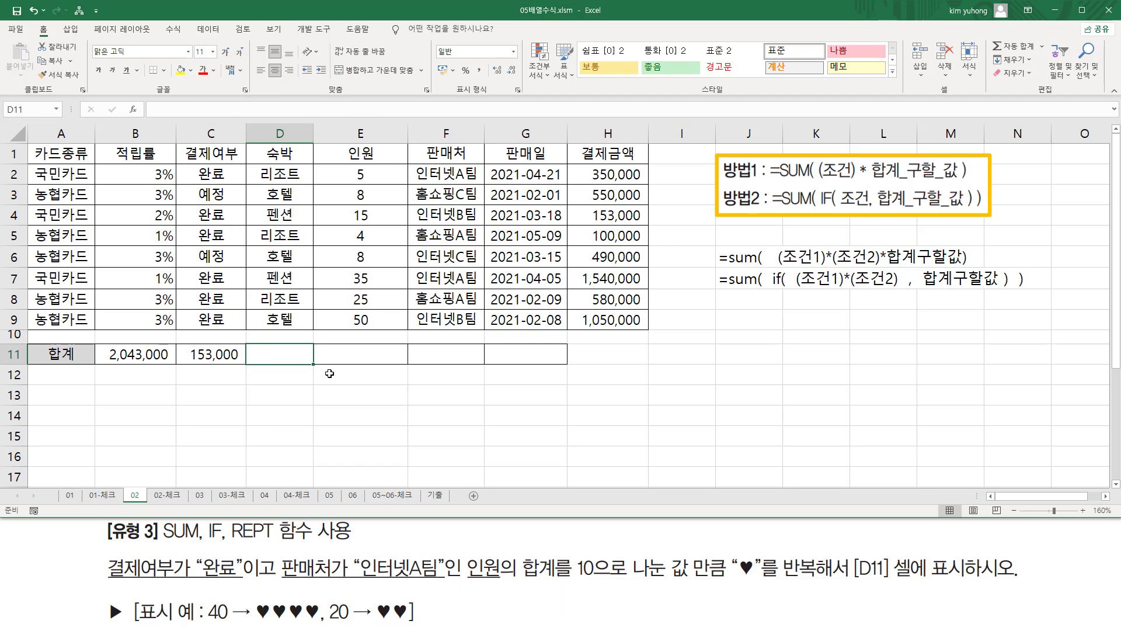
{"action": "type", "text": "="}
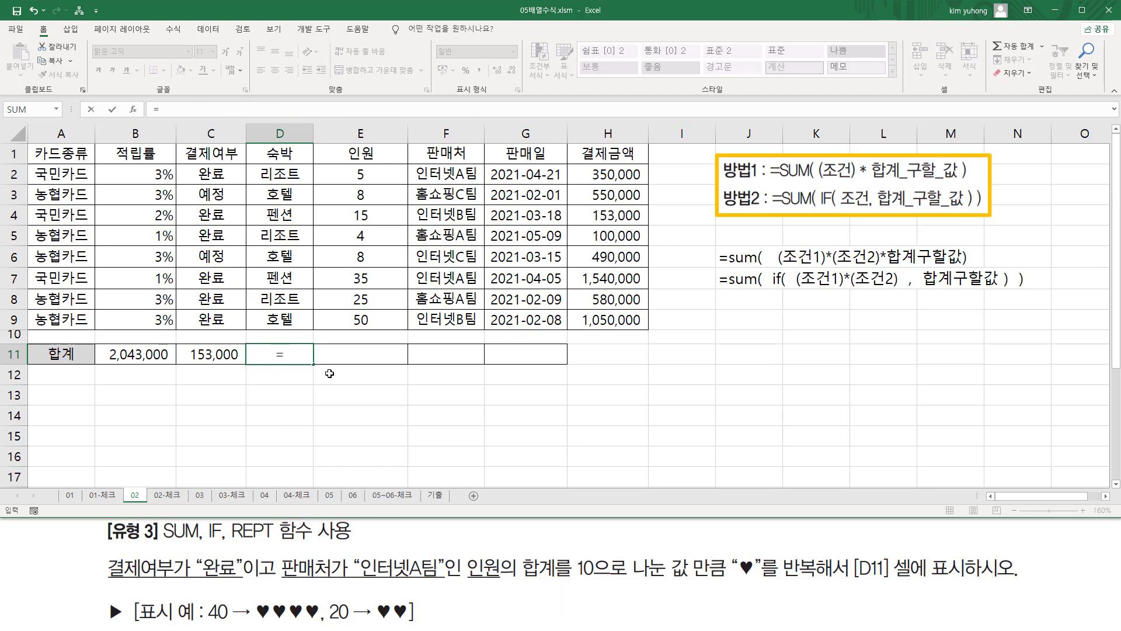
{"action": "type", "text": "sum("}
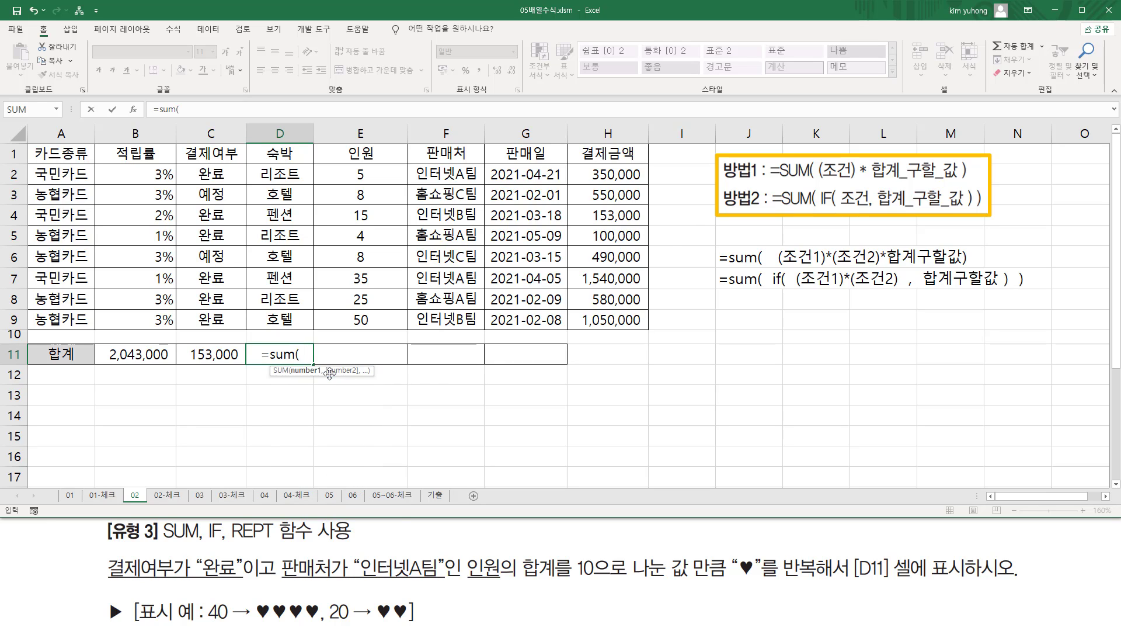
{"action": "type", "text": "   if("}
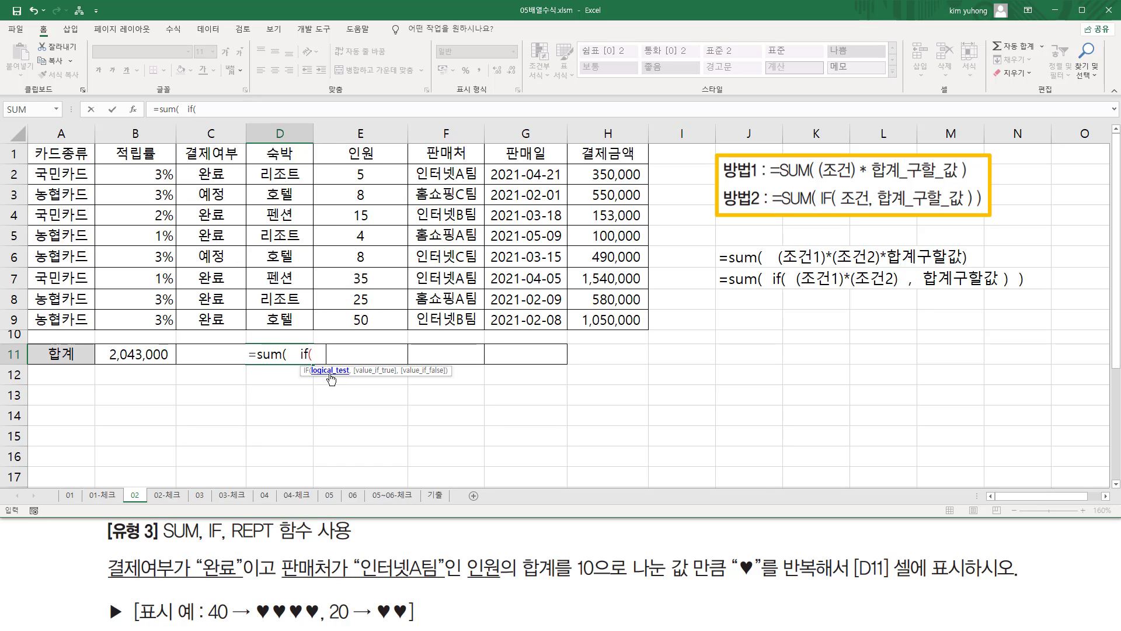
{"action": "type", "text": "   ("}
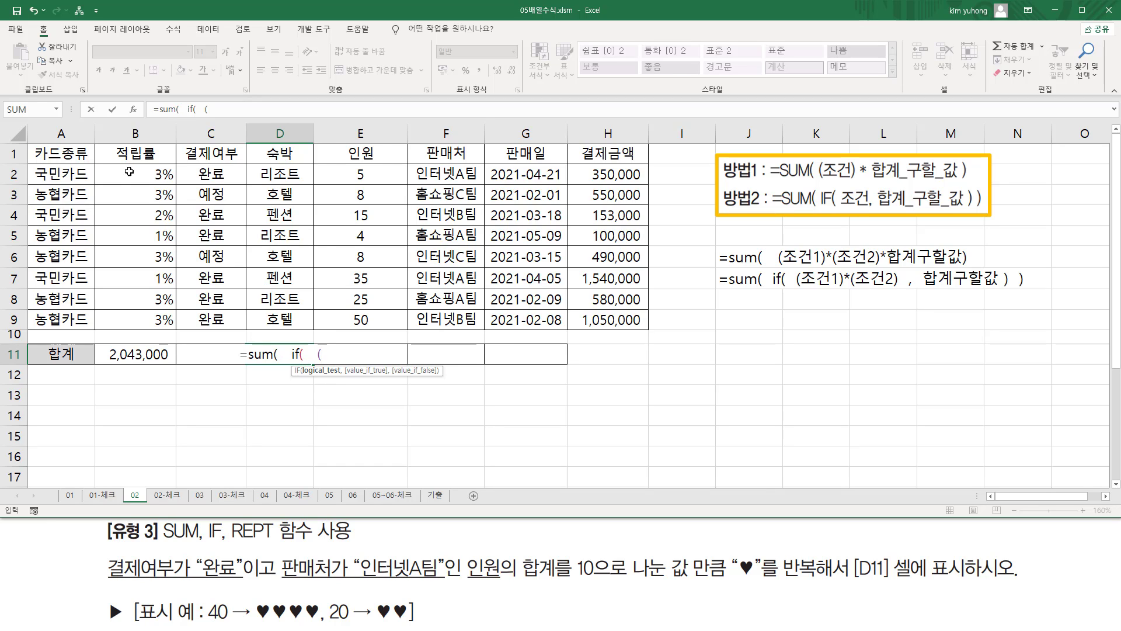
{"action": "left_click_drag", "start_coordinate": [206, 174], "coordinate": [207, 320]}
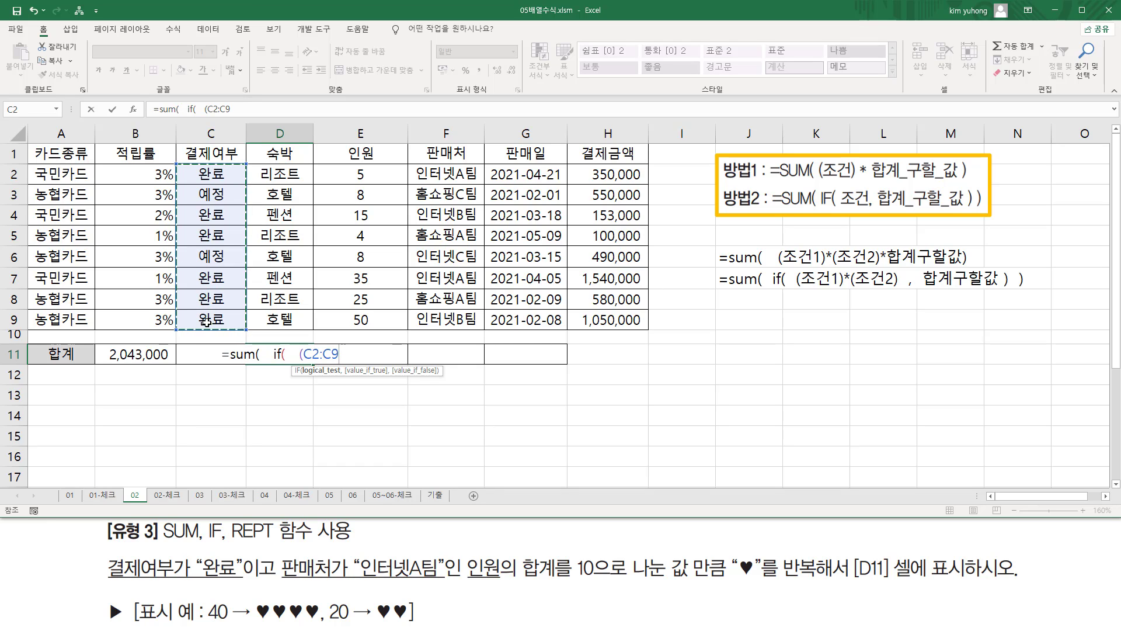
{"action": "type", "text": "=\""}
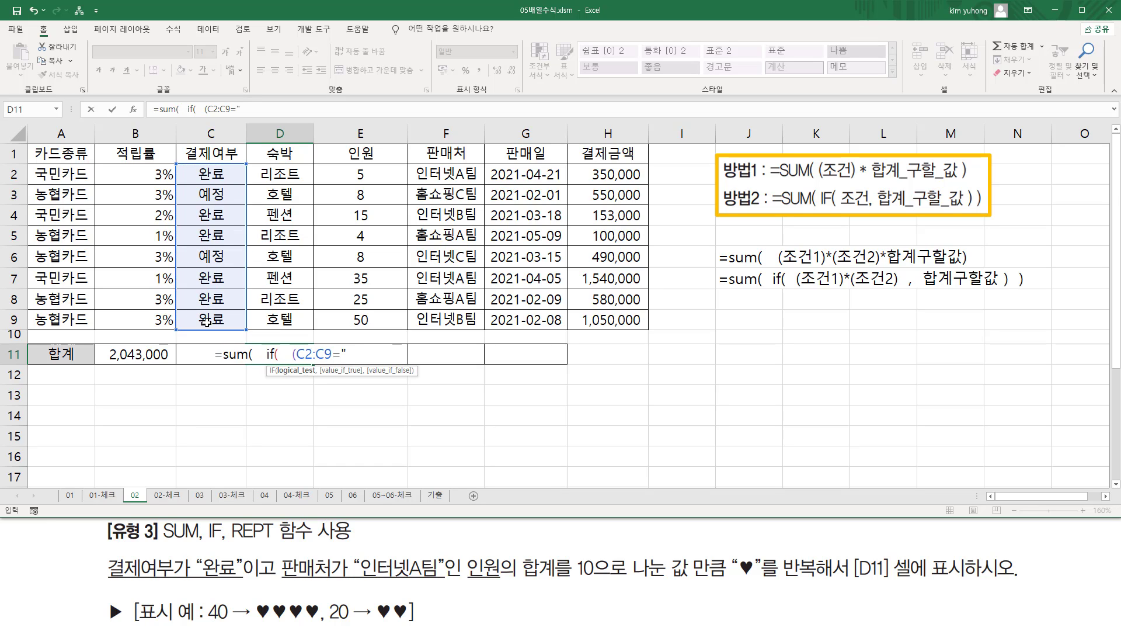
{"action": "type", "text": "완료\""}
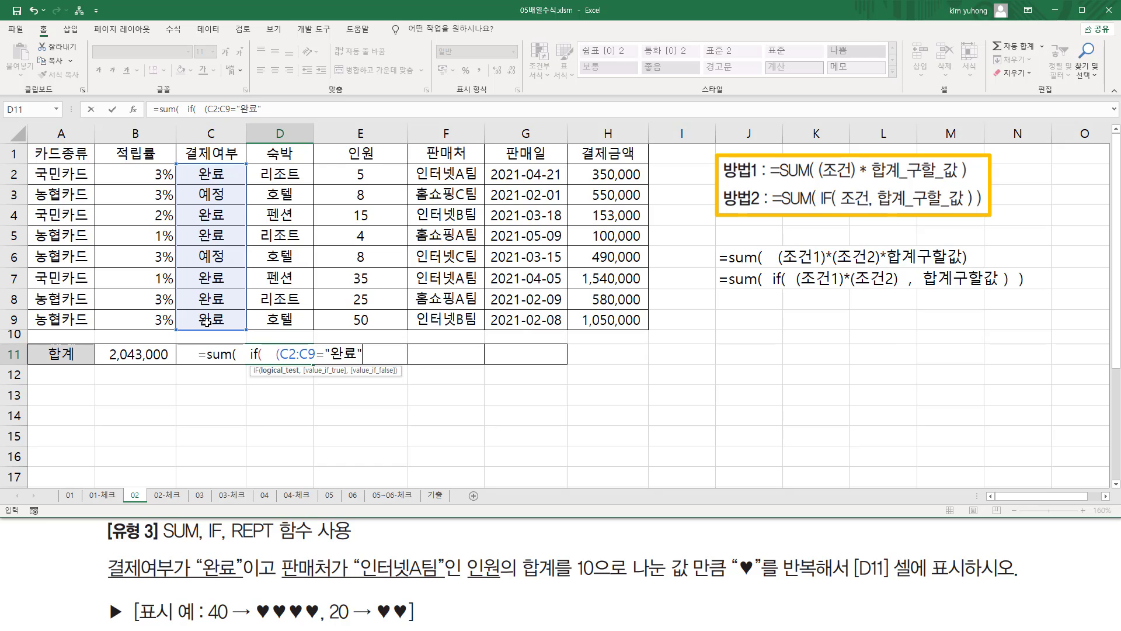
{"action": "type", "text": ")"}
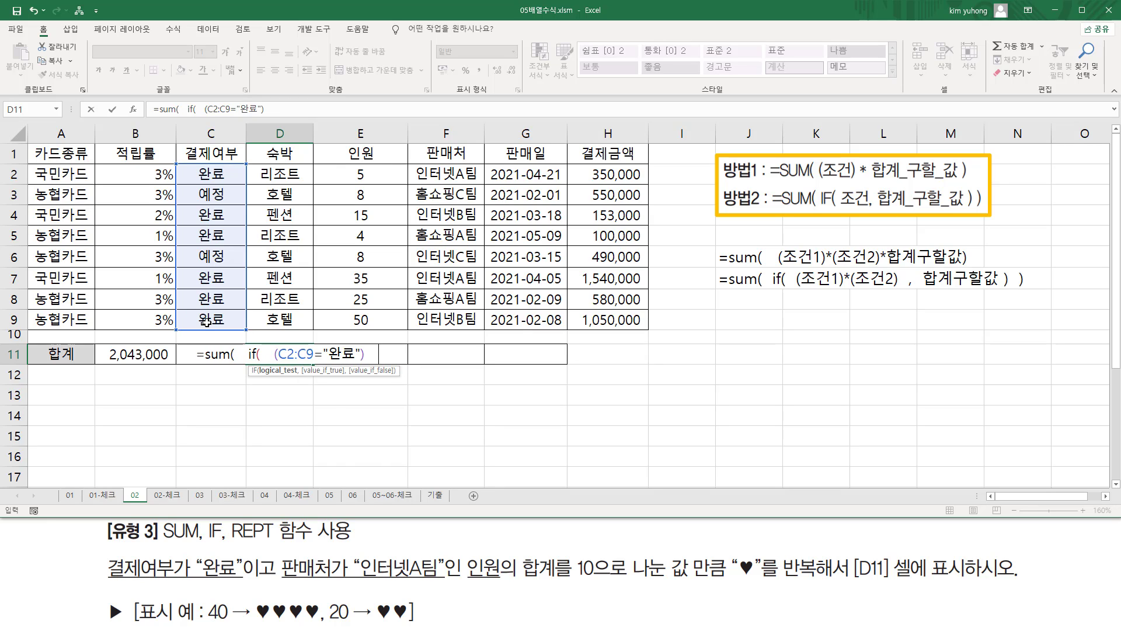
- Multiply the condition by (F2:F9="인터넷A팀") and give E2:E9 as the IF function's value if true
{"action": "type", "text": "   *   ("}
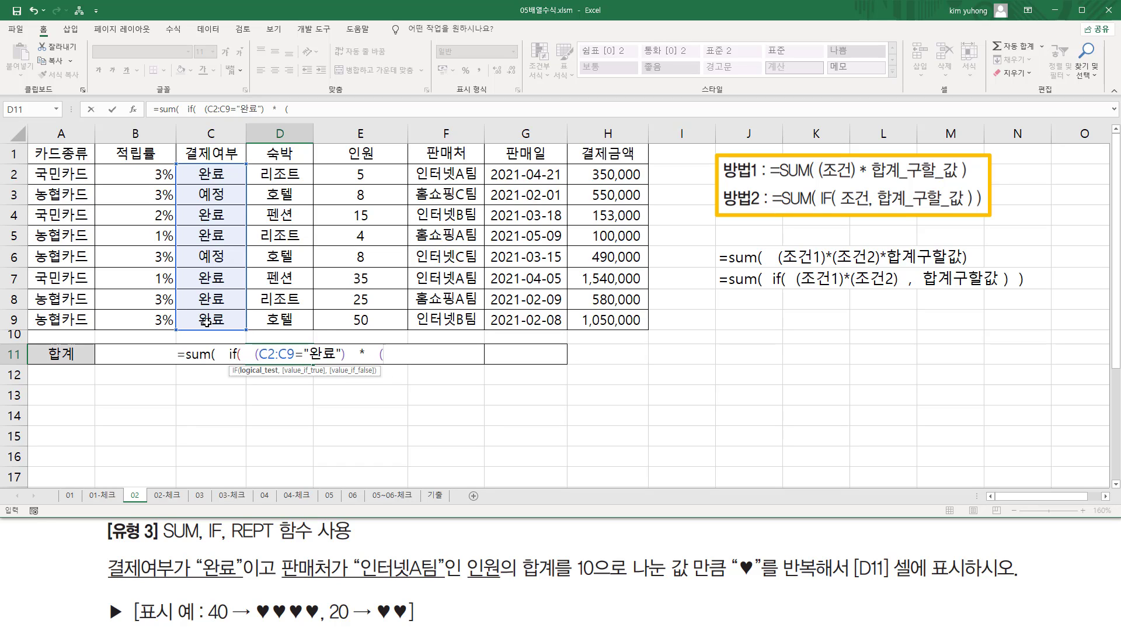
{"action": "left_click_drag", "start_coordinate": [409, 173], "coordinate": [448, 320]}
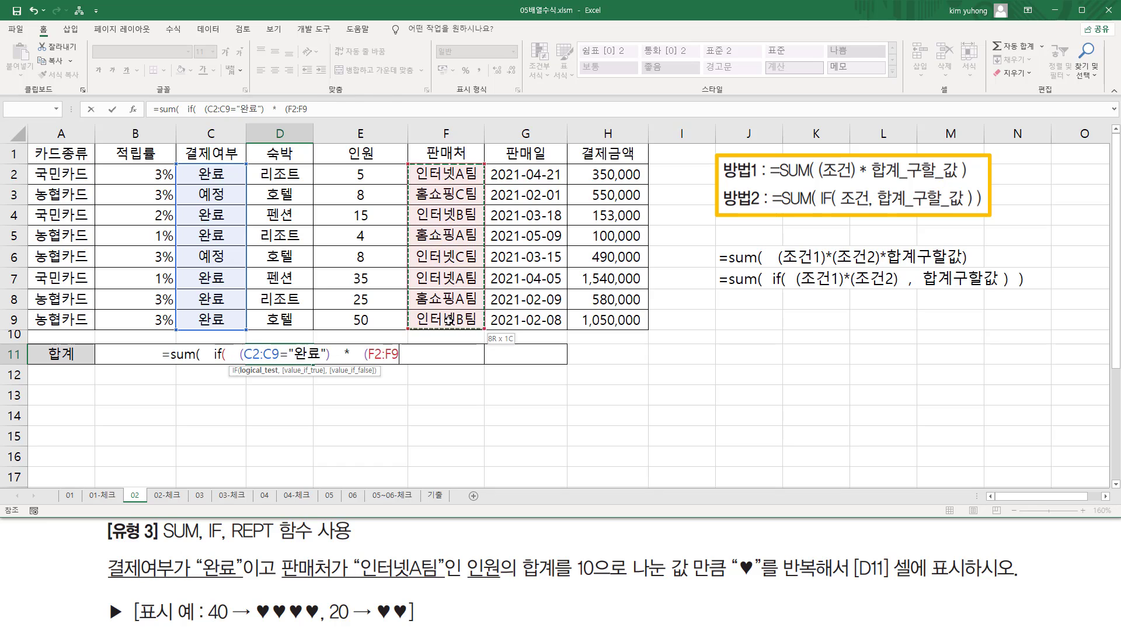
{"action": "type", "text": "=\""}
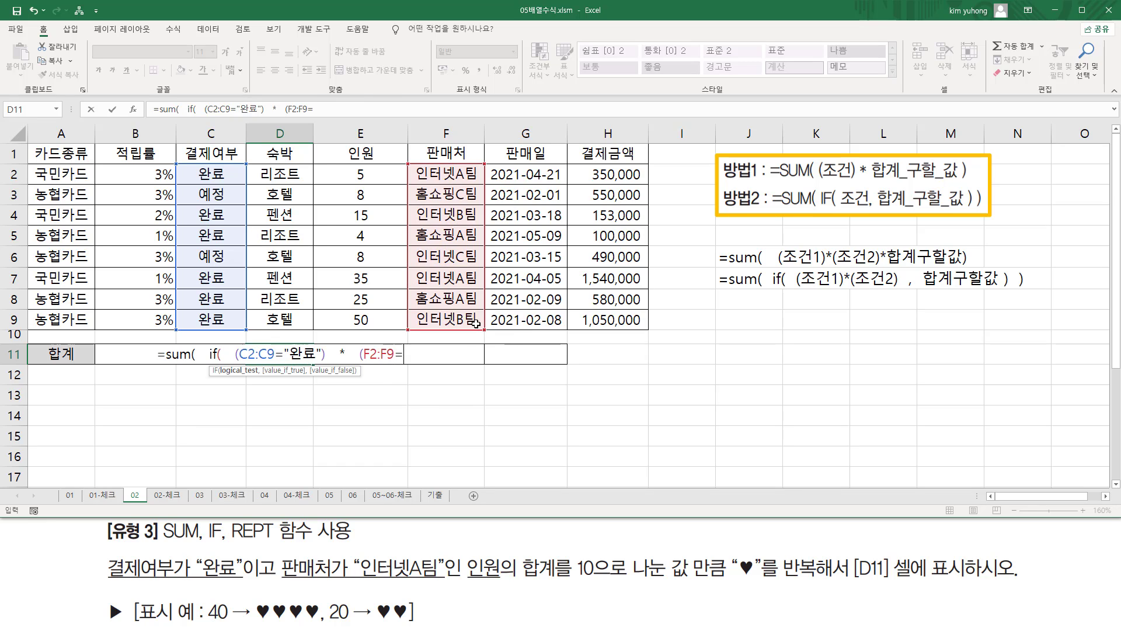
{"action": "type", "text": "인터넷"}
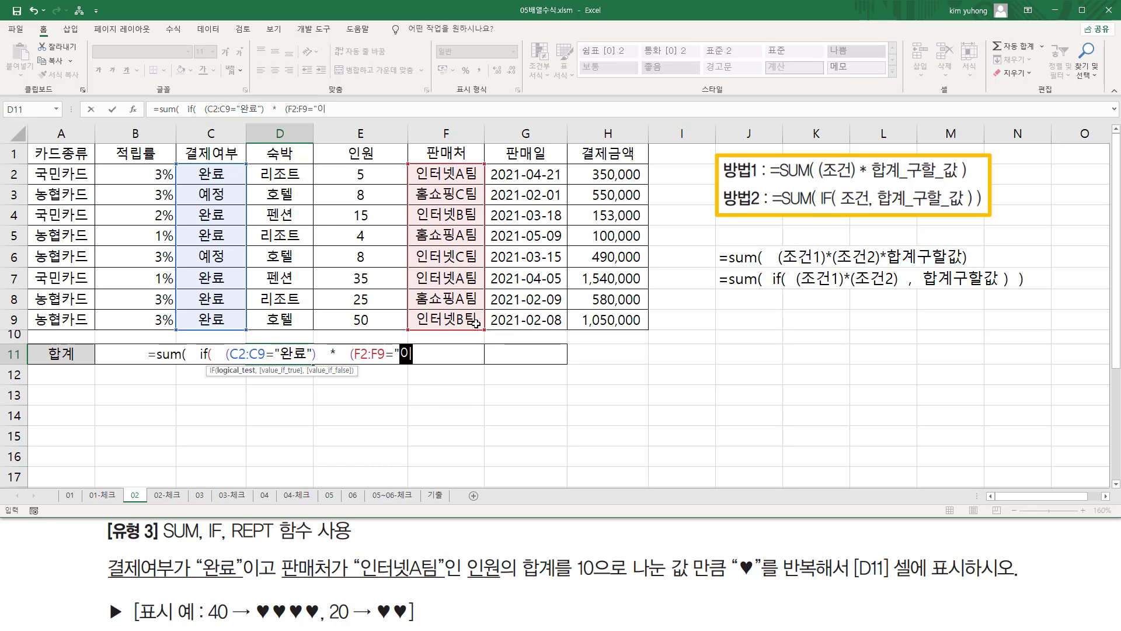
{"action": "type", "text": "A"}
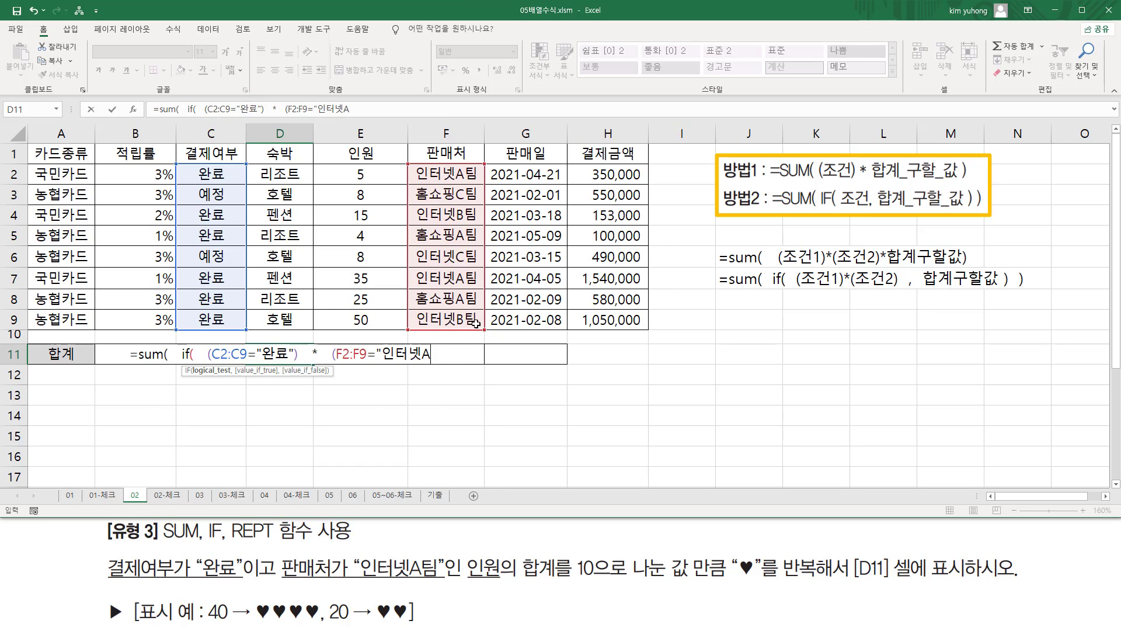
{"action": "type", "text": "ㅌ\""}
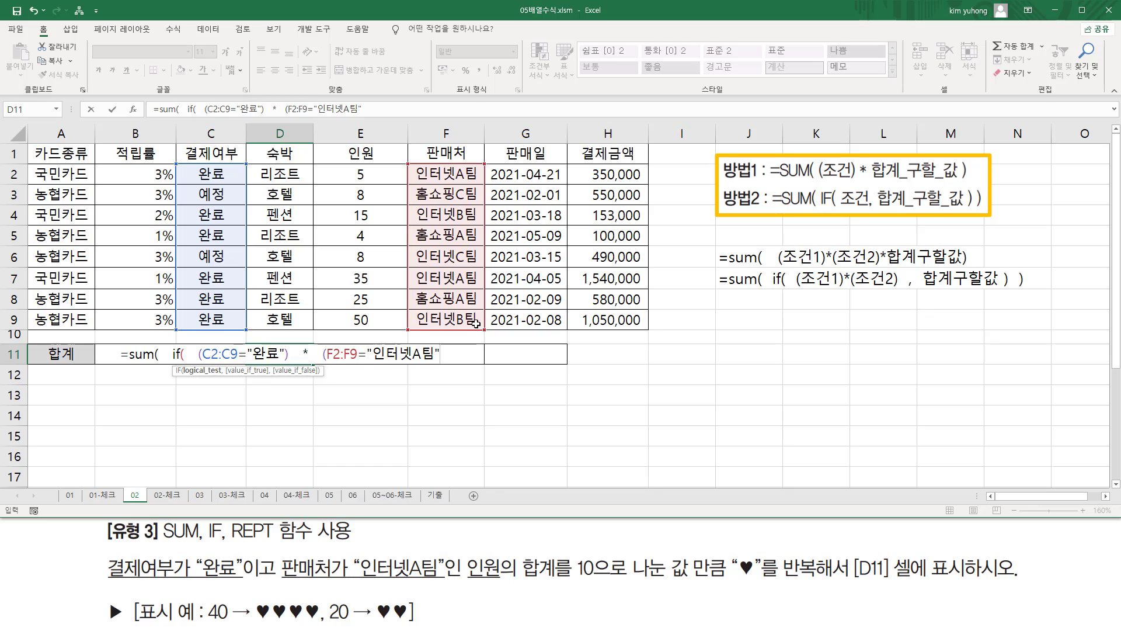
{"action": "type", "text": ")"}
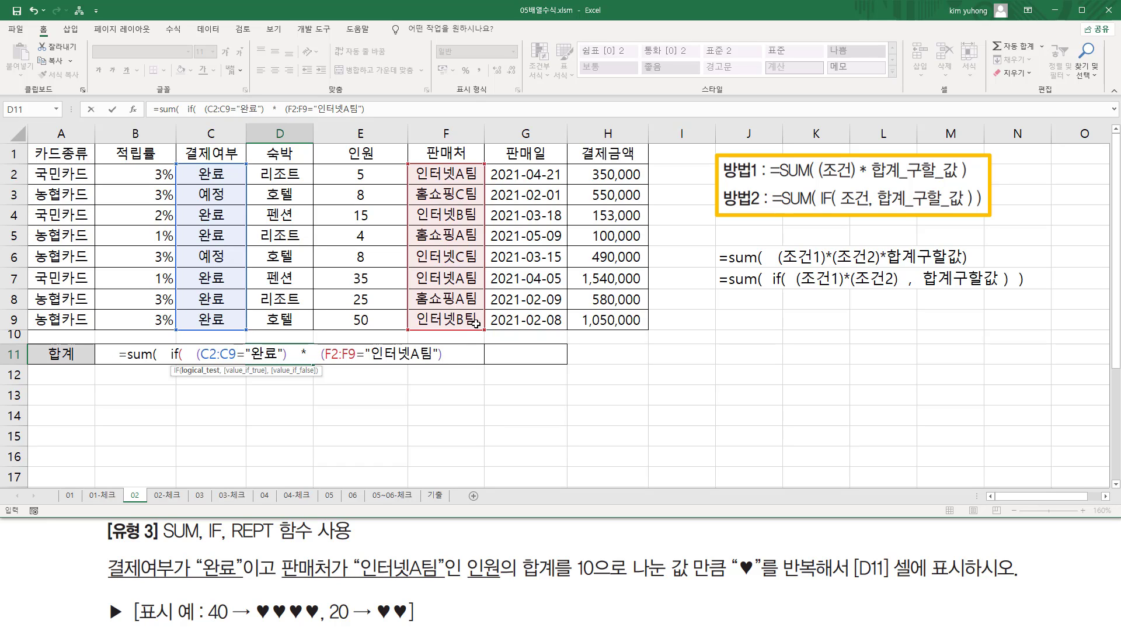
{"action": "type", "text": ","}
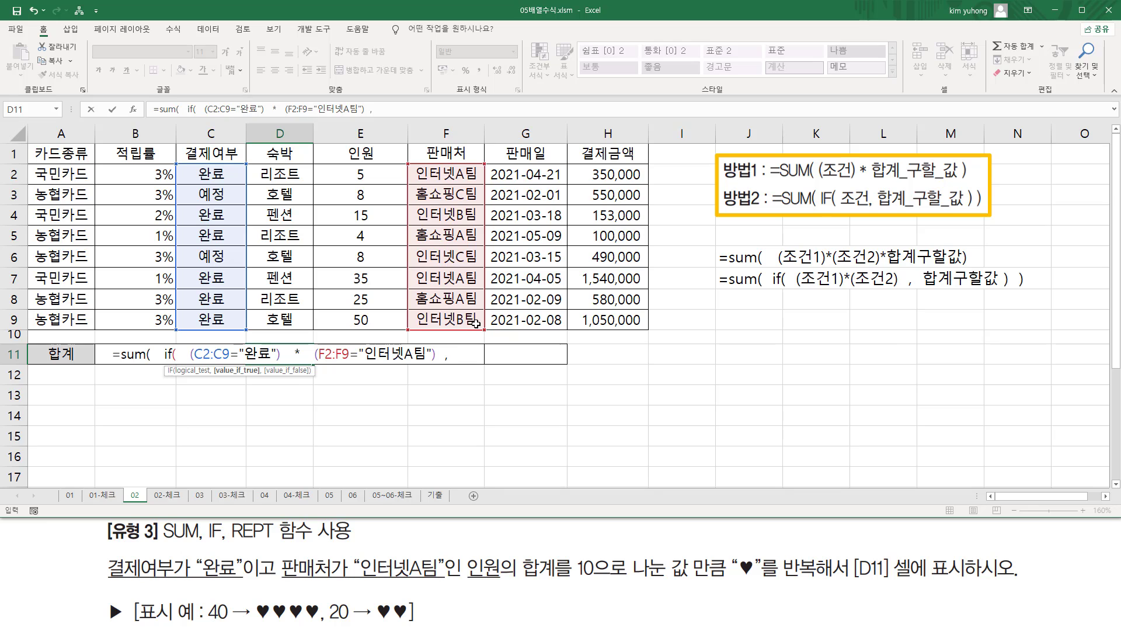
{"action": "left_click_drag", "start_coordinate": [352, 182], "coordinate": [362, 321]}
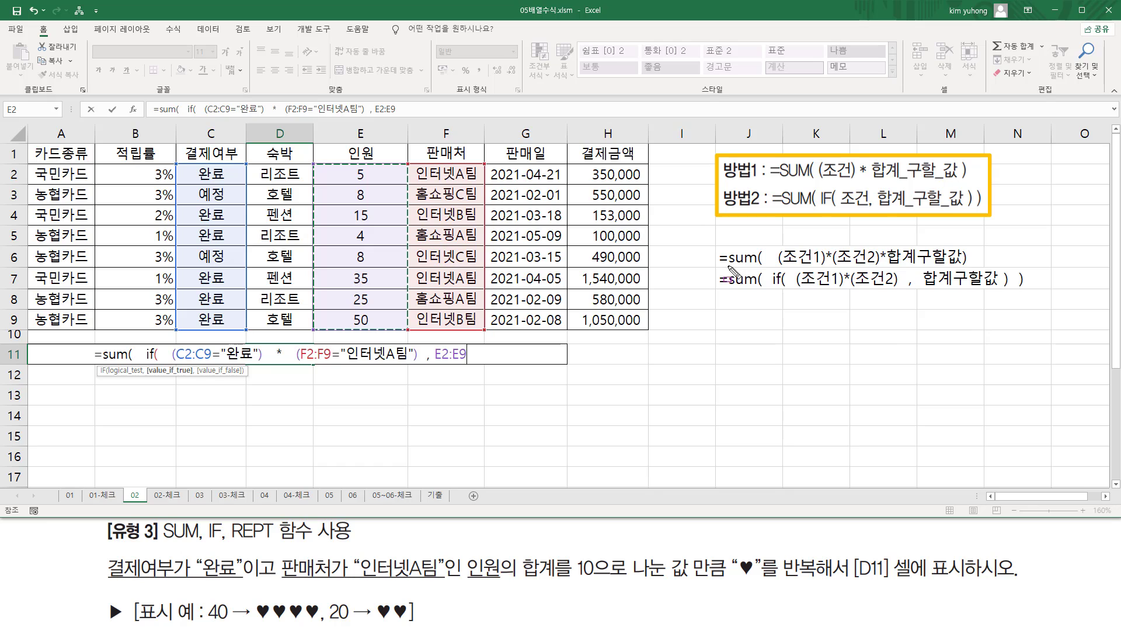
- Compare the two SUM formula patterns beside the table with the IF, comma and sum range in D11's formula
{"action": "mouse_move", "coordinate": [728, 266]}
{"action": "left_mouse_down"}
{"action": "mouse_move", "coordinate": [761, 266]}
{"action": "mouse_move", "coordinate": [759, 288]}
{"action": "left_mouse_up"}
{"action": "left_click_drag", "start_coordinate": [923, 288], "coordinate": [1006, 289]}
{"action": "mouse_move", "coordinate": [887, 267]}
{"action": "left_mouse_down"}
{"action": "mouse_move", "coordinate": [966, 267]}
{"action": "mouse_move", "coordinate": [906, 295]}
{"action": "left_mouse_up"}
{"action": "left_click_drag", "start_coordinate": [879, 245], "coordinate": [889, 267]}
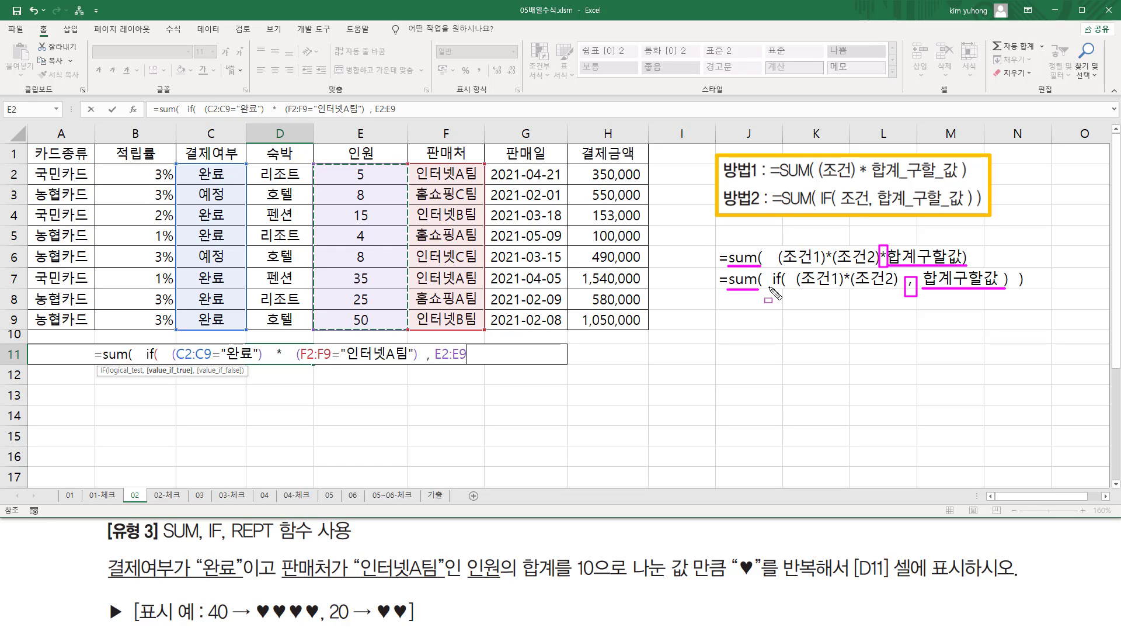
{"action": "left_click_drag", "start_coordinate": [768, 286], "coordinate": [785, 286]}
{"action": "left_click_drag", "start_coordinate": [143, 361], "coordinate": [166, 360]}
{"action": "mouse_move", "coordinate": [424, 353]}
{"action": "left_mouse_down"}
{"action": "mouse_move", "coordinate": [431, 367]}
{"action": "mouse_move", "coordinate": [467, 362]}
{"action": "left_mouse_up"}
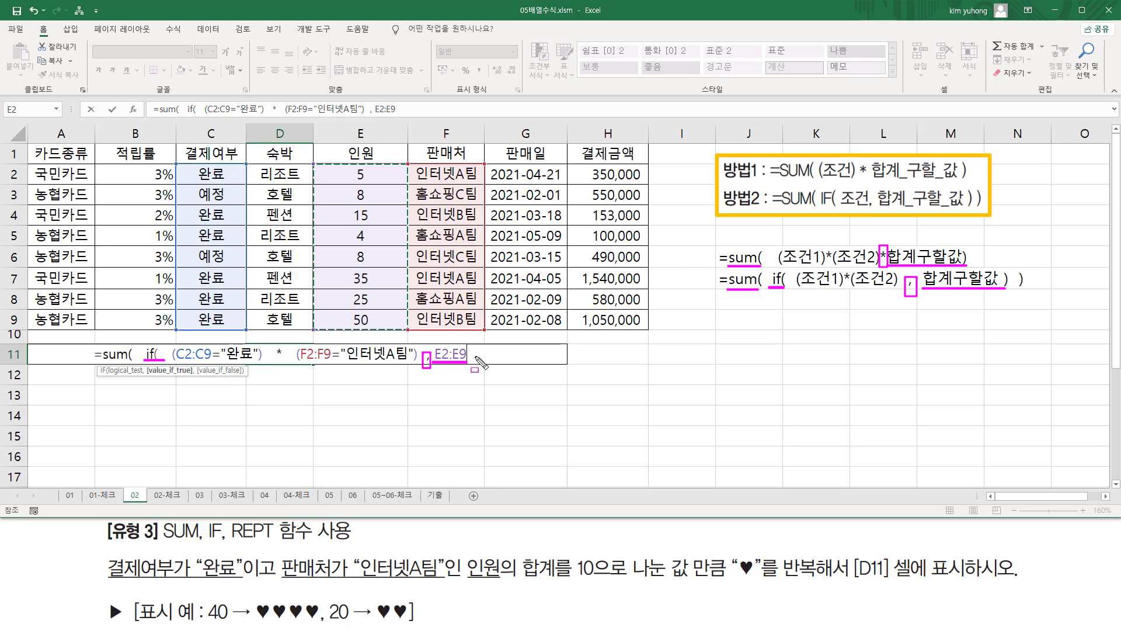
{"action": "key", "text": "Escape"}
- Close the IF and SUM functions and enter D11's formula as an array formula
{"action": "left_click", "coordinate": [474, 353]}
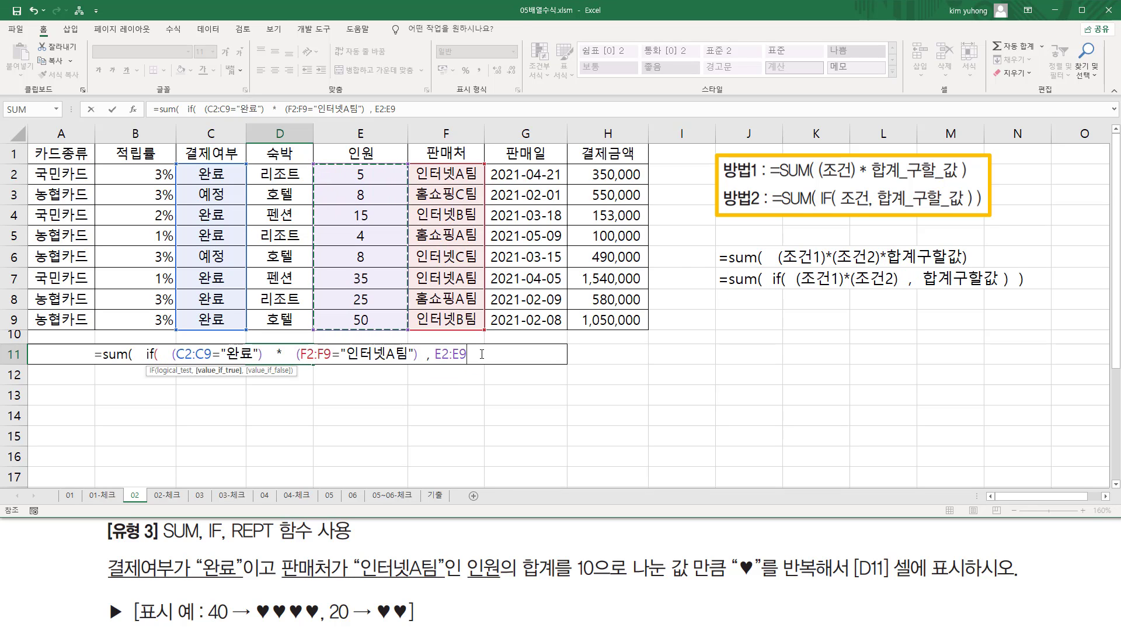
{"action": "type", "text": ")"}
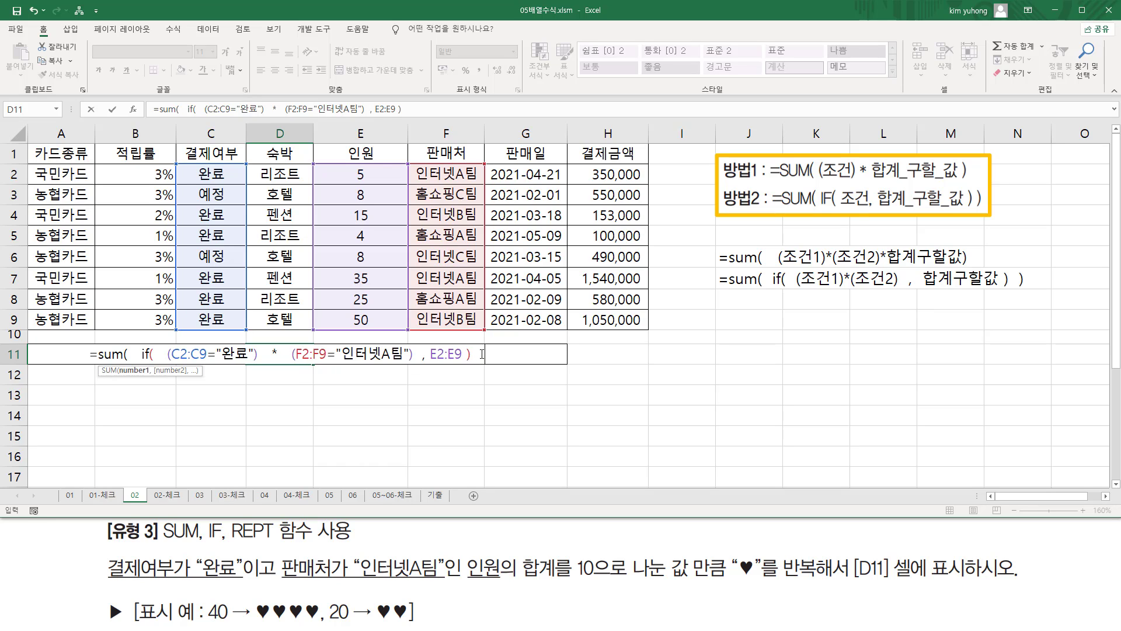
{"action": "type", "text": "   )"}
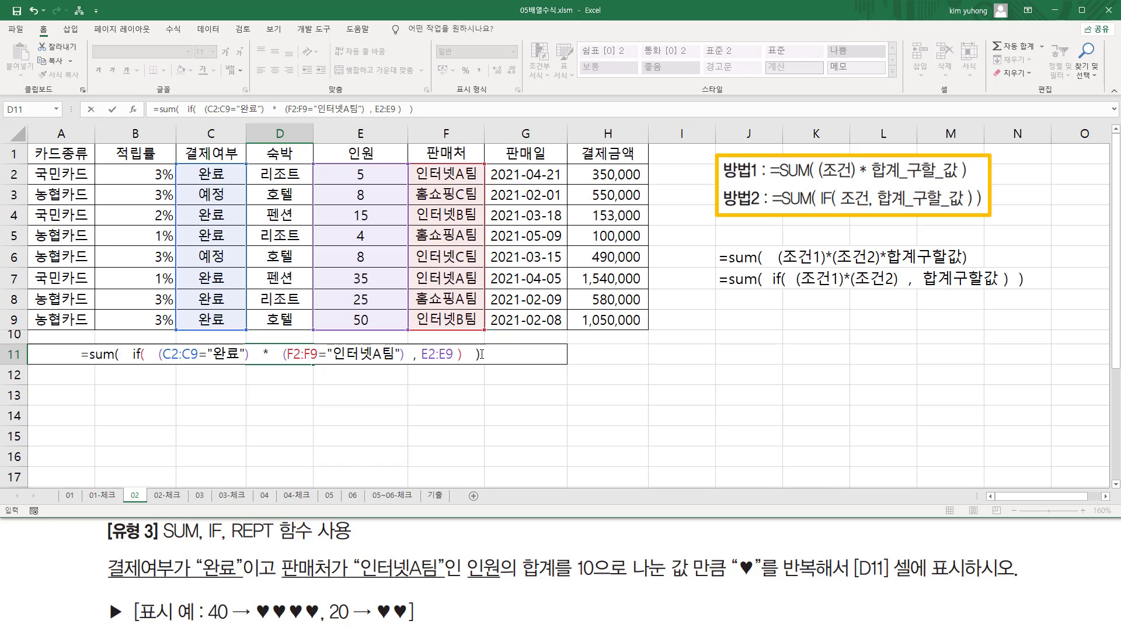
{"action": "key", "text": "ctrl+shift+Return"}
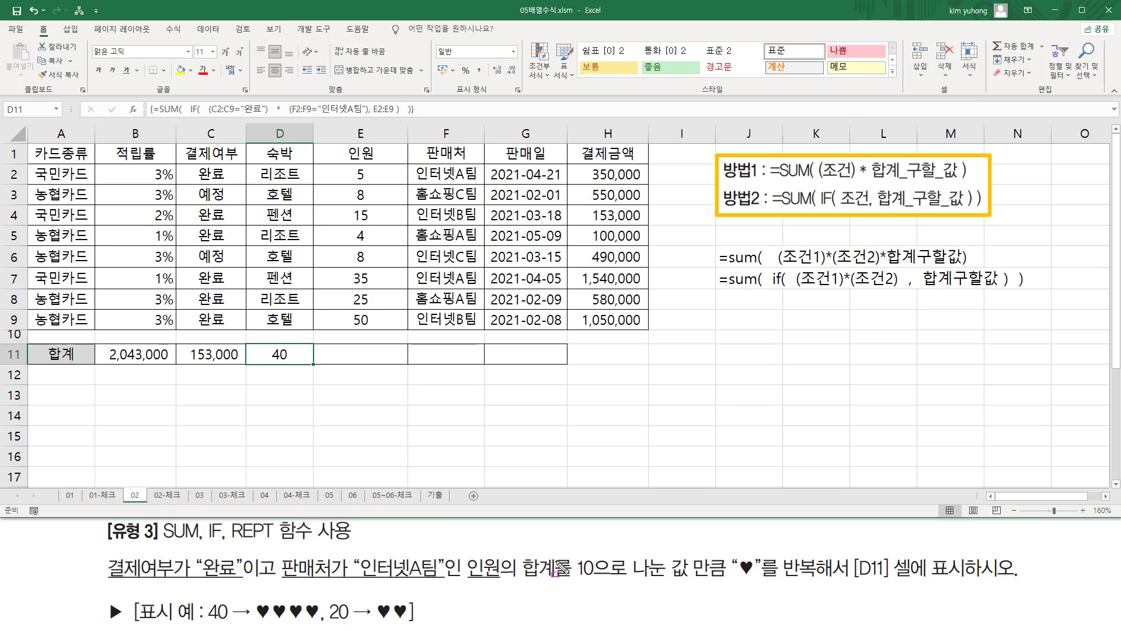
- Review the task text for the headcount sum, the division by 10 and the ♥ symbol to repeat
{"action": "mouse_move", "coordinate": [461, 548]}
{"action": "left_mouse_down"}
{"action": "mouse_move", "coordinate": [556, 587]}
{"action": "mouse_move", "coordinate": [692, 581]}
{"action": "left_mouse_up"}
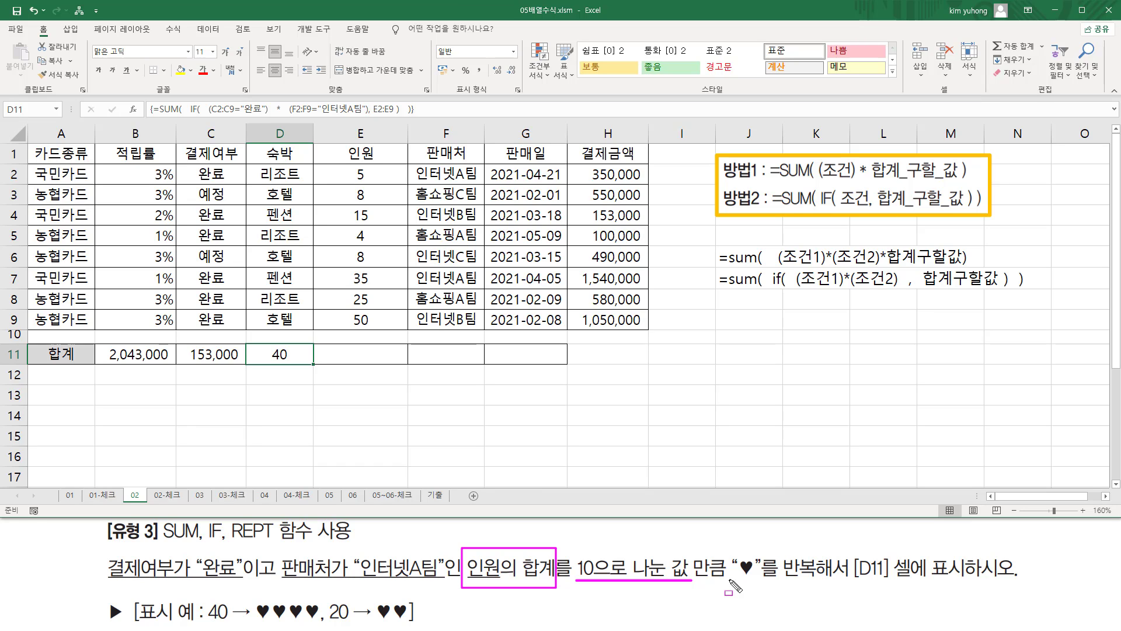
{"action": "mouse_move", "coordinate": [727, 580]}
{"action": "left_mouse_down"}
{"action": "mouse_move", "coordinate": [764, 589]}
{"action": "mouse_move", "coordinate": [762, 549]}
{"action": "left_mouse_up"}
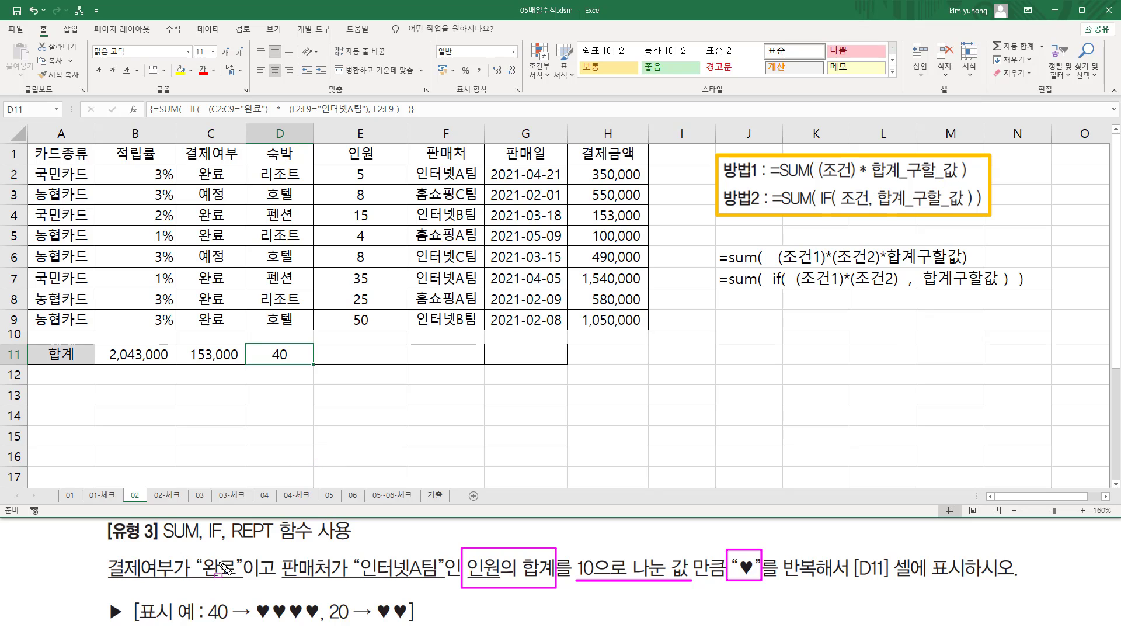
{"action": "left_click_drag", "start_coordinate": [228, 542], "coordinate": [272, 542]}
{"action": "key", "text": "Escape"}
- Append /10 after the SUM function in D11 and re-enter it as an array formula
{"action": "left_click", "coordinate": [279, 353]}
{"action": "double_click", "coordinate": [282, 354]}
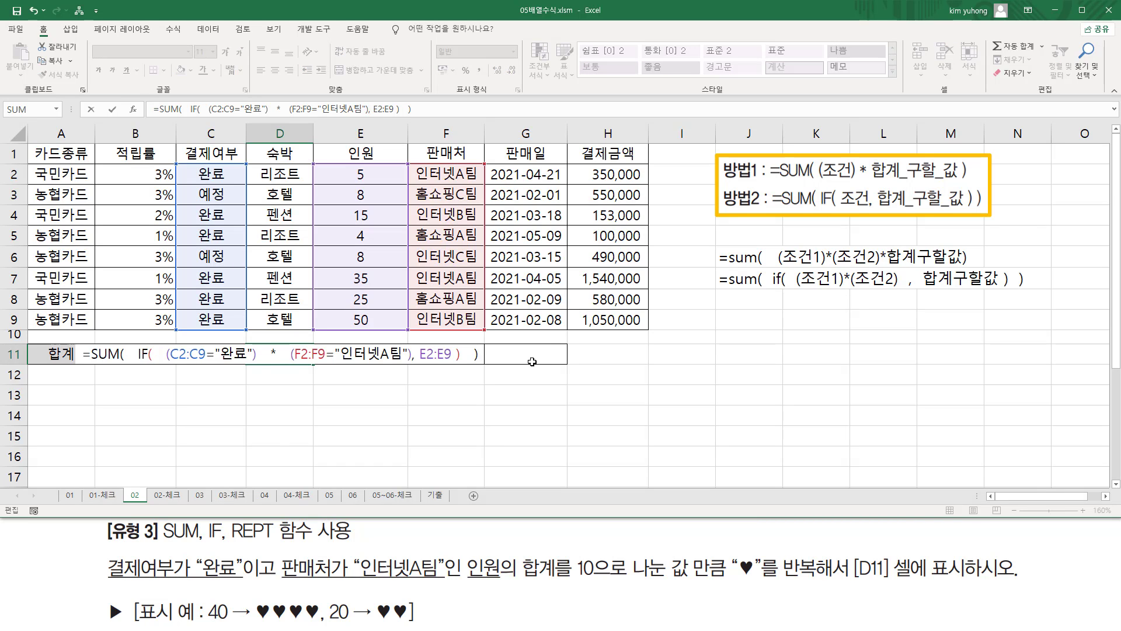
{"action": "type", "text": "/10"}
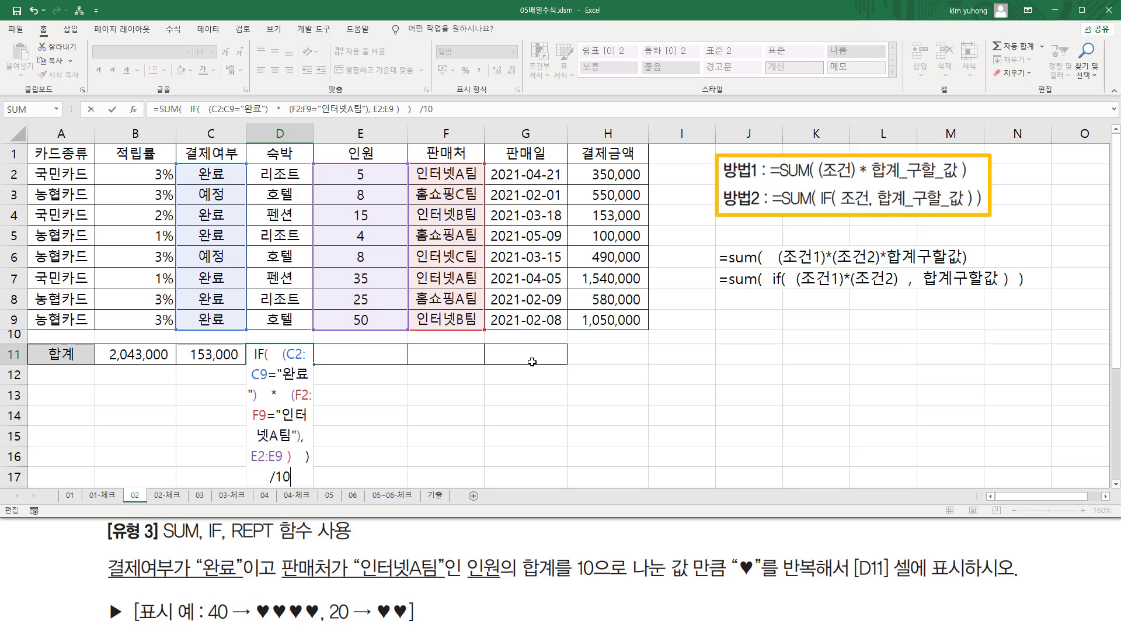
{"action": "left_click_drag", "start_coordinate": [248, 478], "coordinate": [310, 478]}
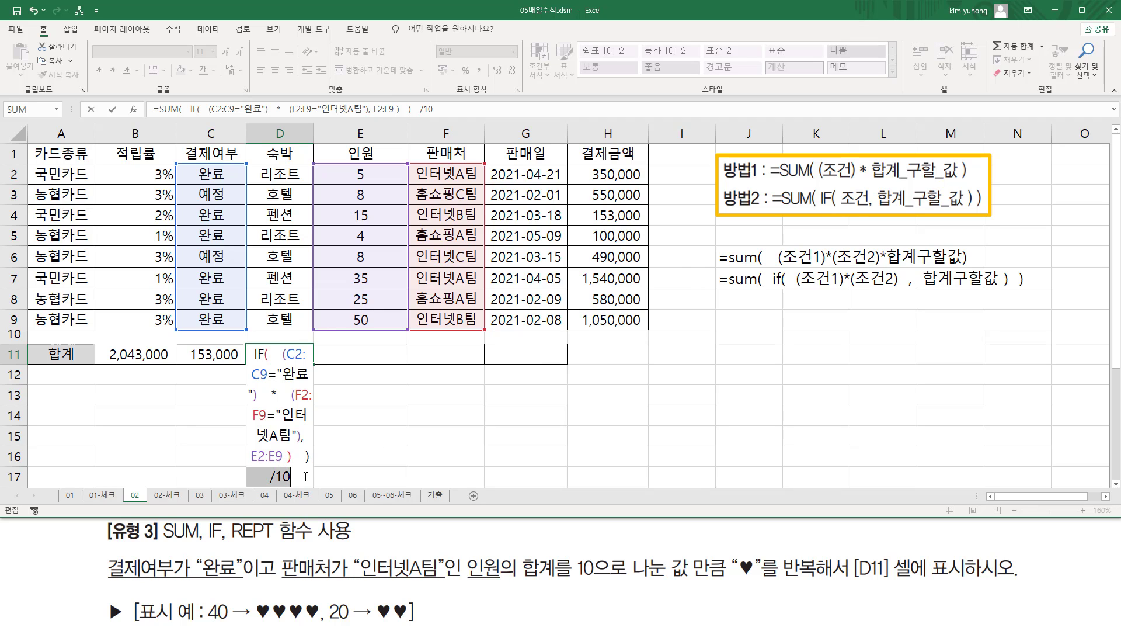
{"action": "left_click", "coordinate": [305, 476]}
{"action": "key", "text": "ctrl+shift+Return"}
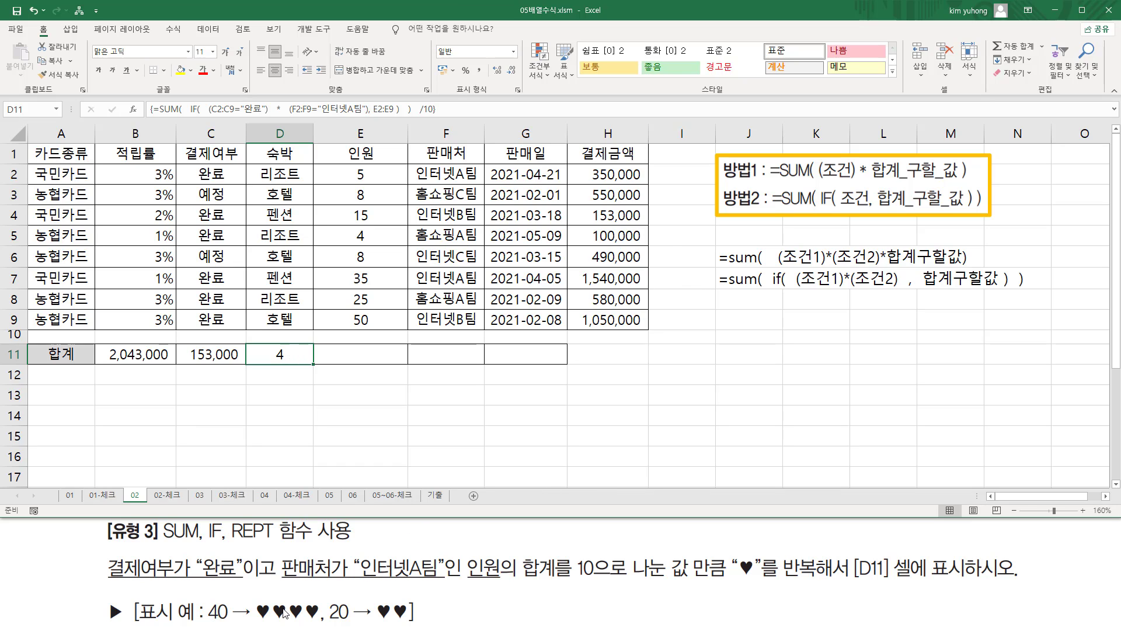
- Copy everything after the equals sign in D11's formula, remove it and start a REPT function in its place
{"action": "double_click", "coordinate": [280, 353]}
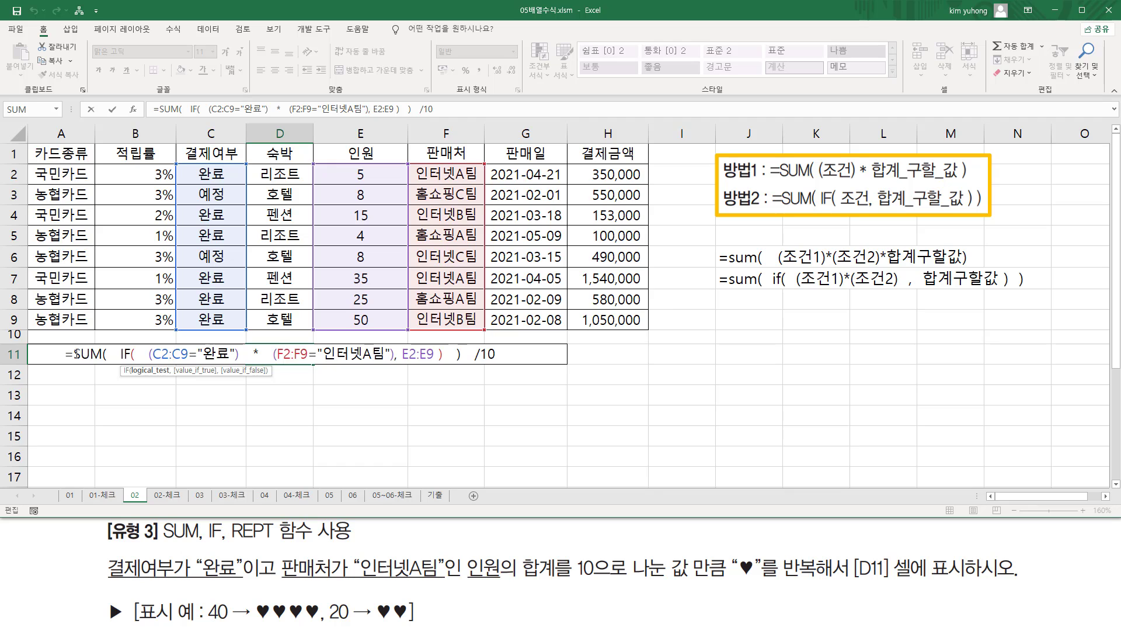
{"action": "left_click_drag", "start_coordinate": [86, 354], "coordinate": [495, 353]}
{"action": "key", "text": "ctrl+c"}
{"action": "key", "text": "BackSpace"}
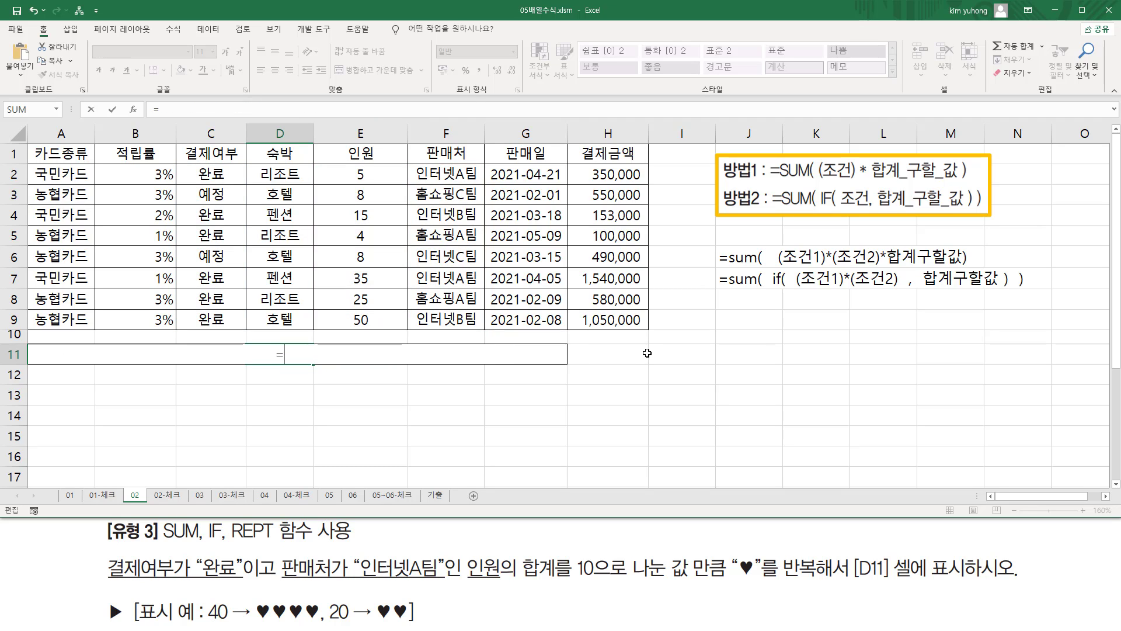
{"action": "type", "text": "re"}
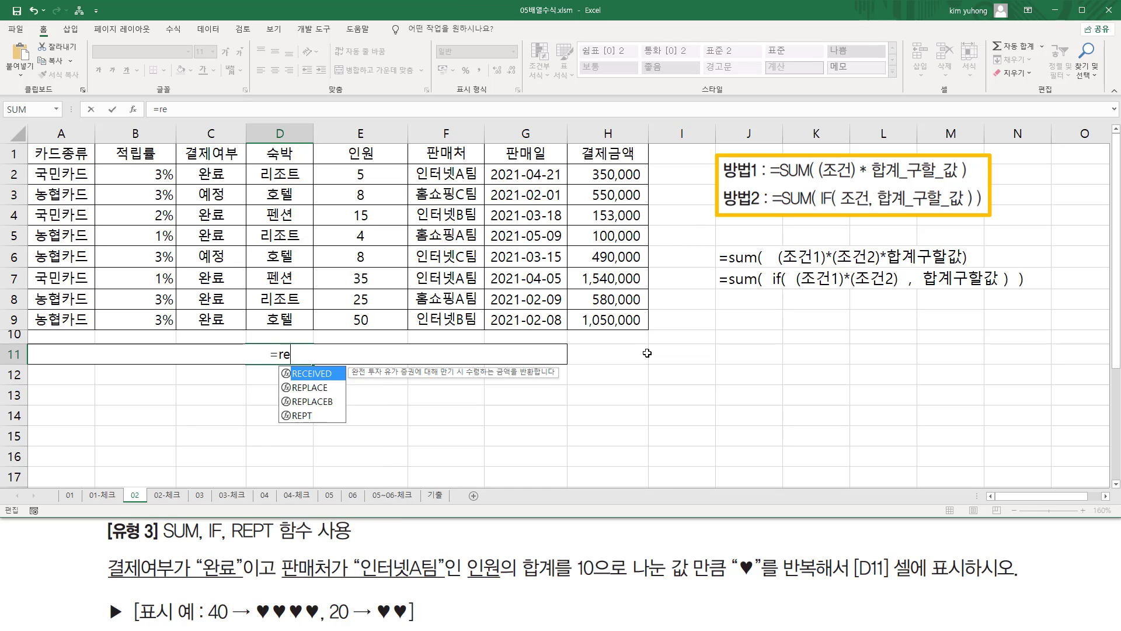
{"action": "type", "text": "pt"}
{"action": "key", "text": "Tab"}
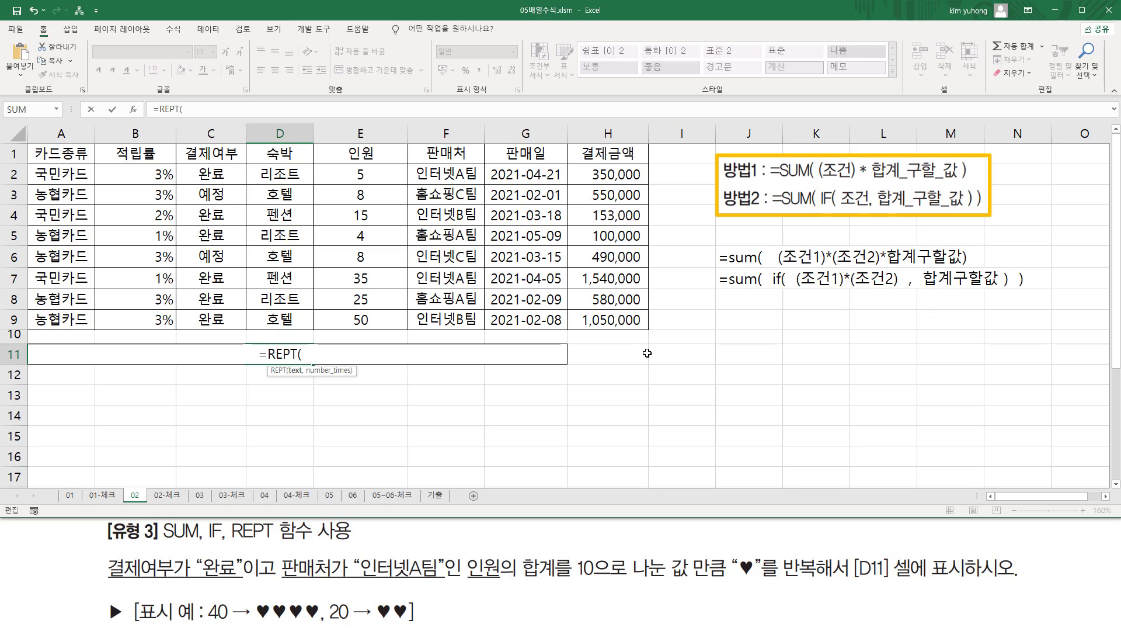
- Give REPT the quoted special character "♥" as its text argument, followed by a comma
{"action": "type", "text": "\""}
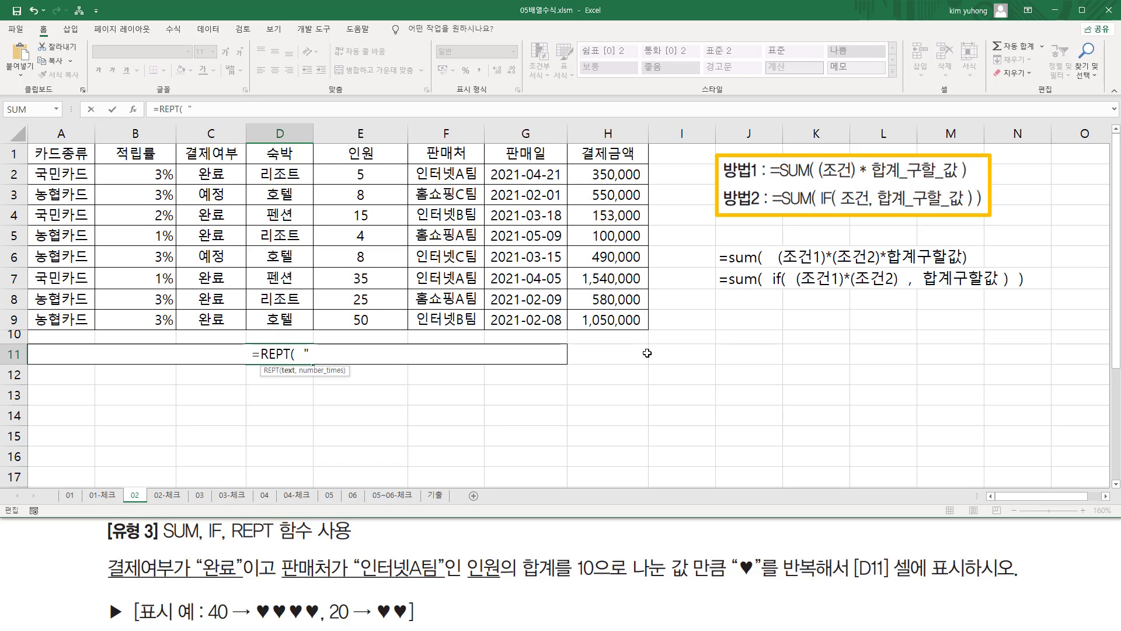
{"action": "type", "text": "ㅁ"}
{"action": "key", "text": "Hangul_Hanja"}
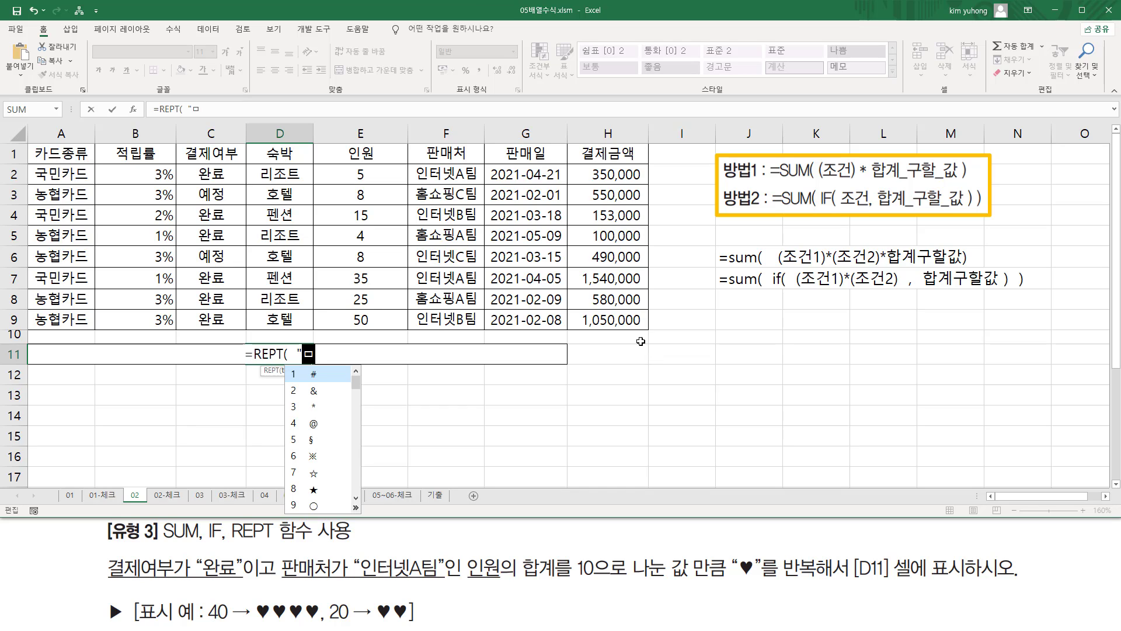
{"action": "left_click", "coordinate": [356, 507]}
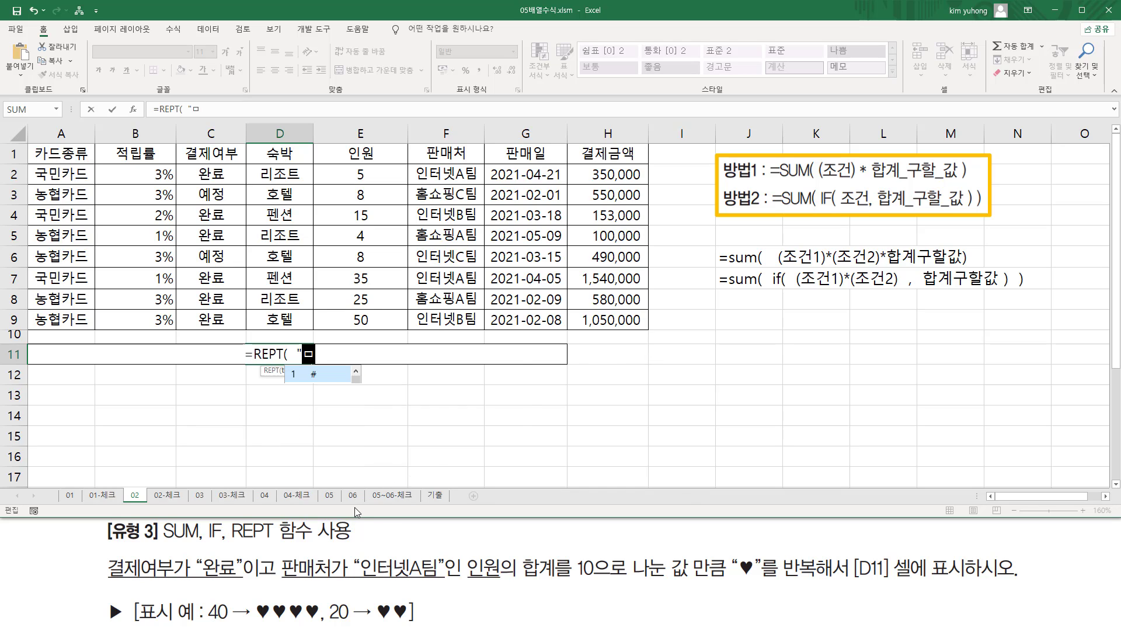
{"action": "left_click", "coordinate": [450, 456]}
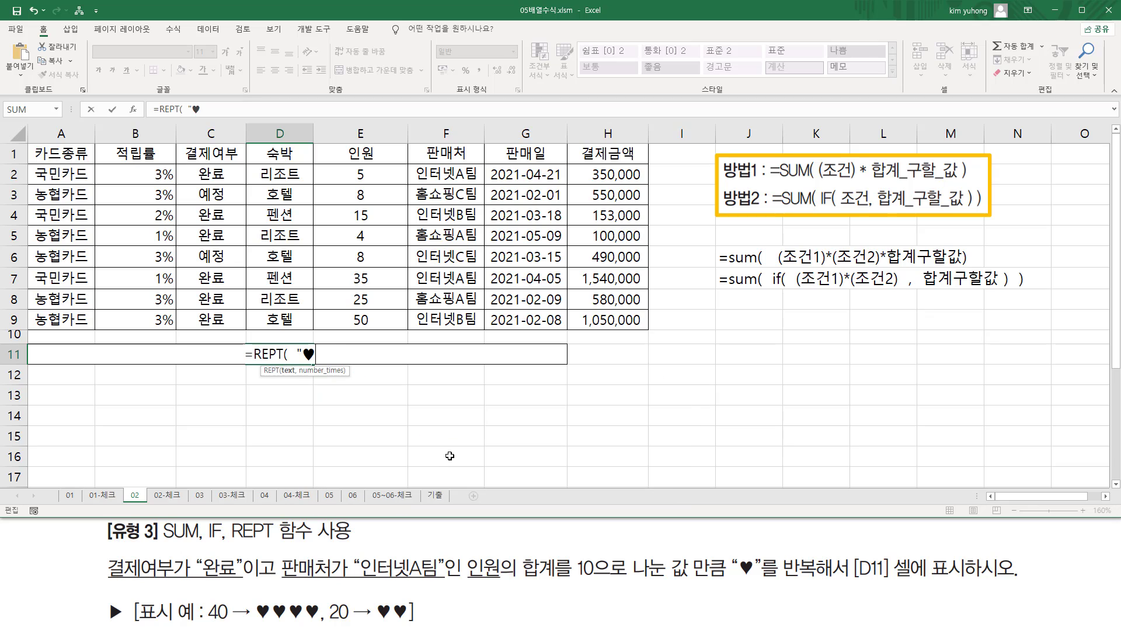
{"action": "type", "text": "\""}
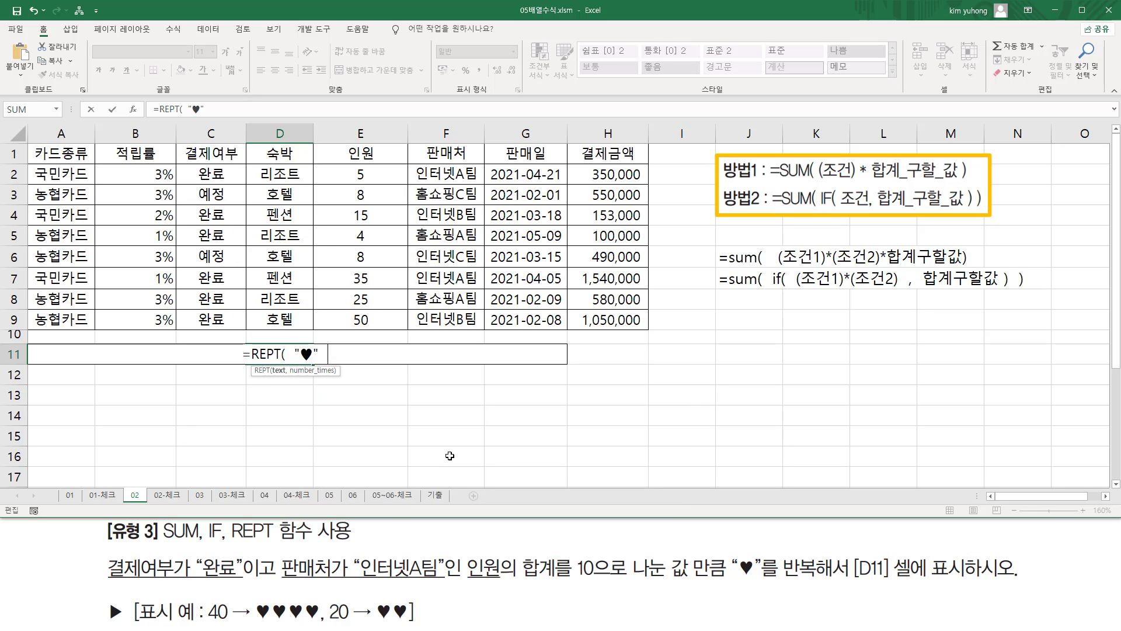
{"action": "type", "text": "  ,"}
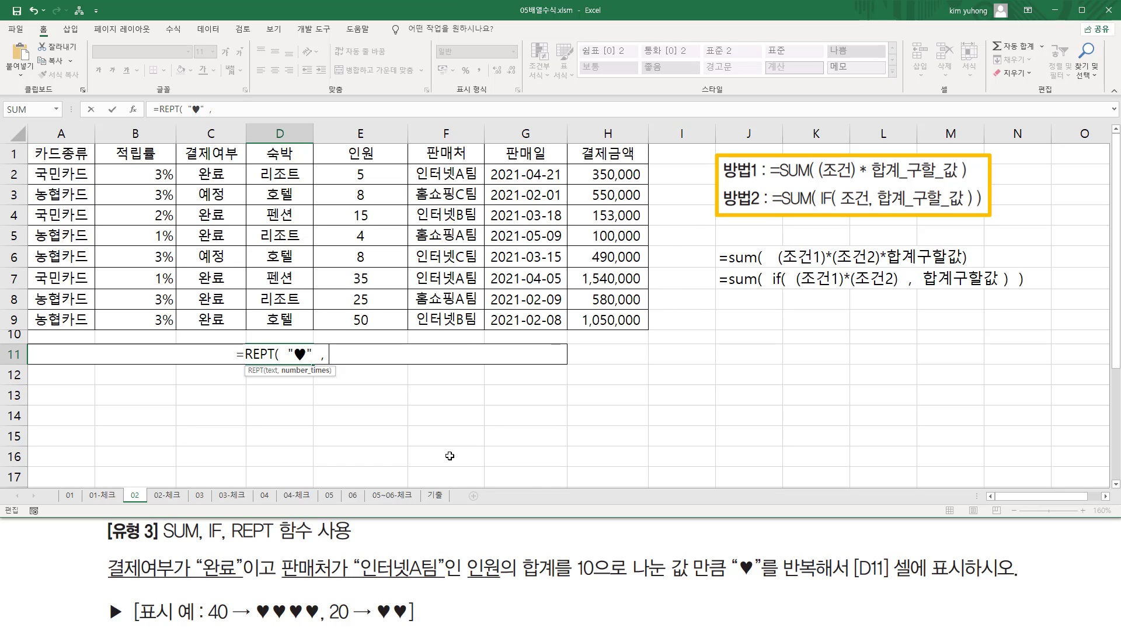
- Paste the copied SUM(IF(...))/10 expression as REPT's repeat count, close the function and enter D11 as an array formula
{"action": "key", "text": "ctrl+v"}
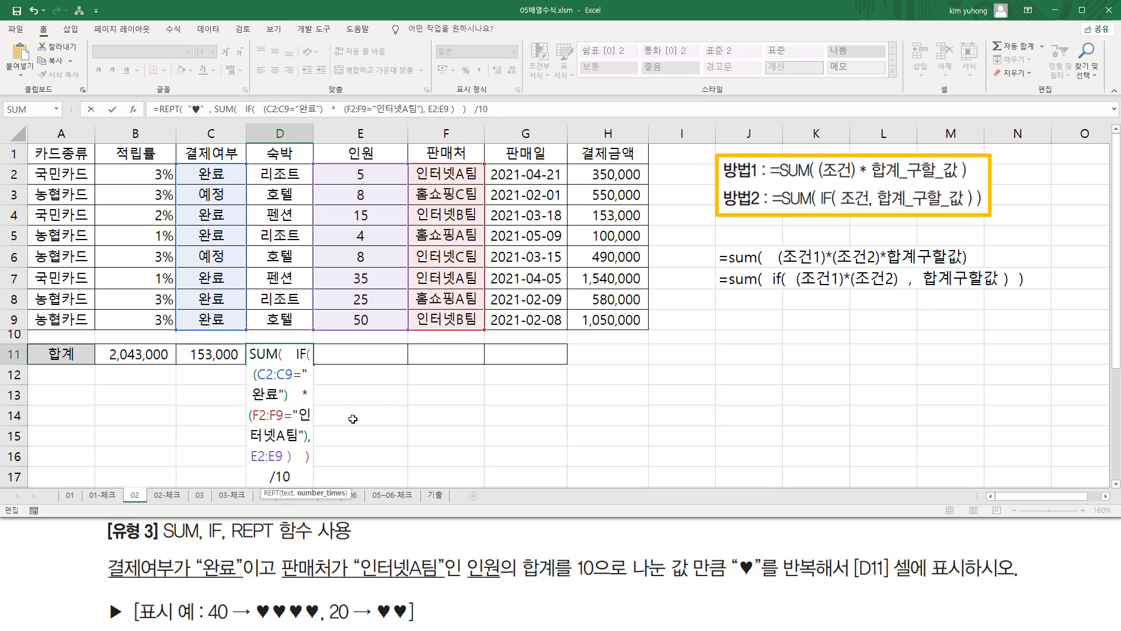
{"action": "type", "text": ")"}
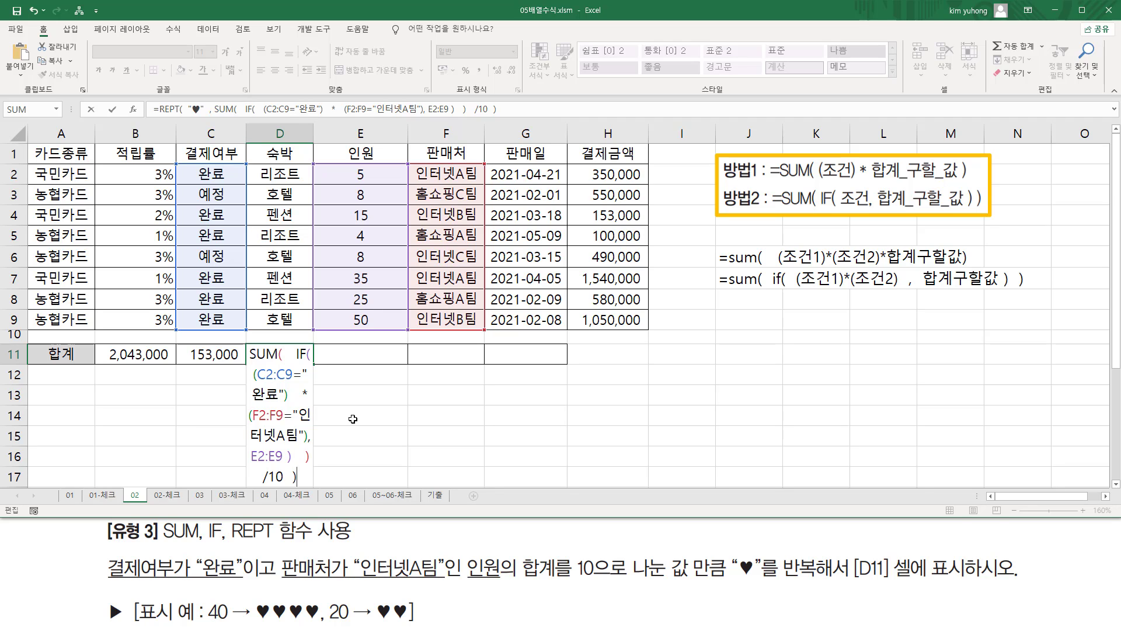
{"action": "key", "text": "ctrl+shift+Return"}
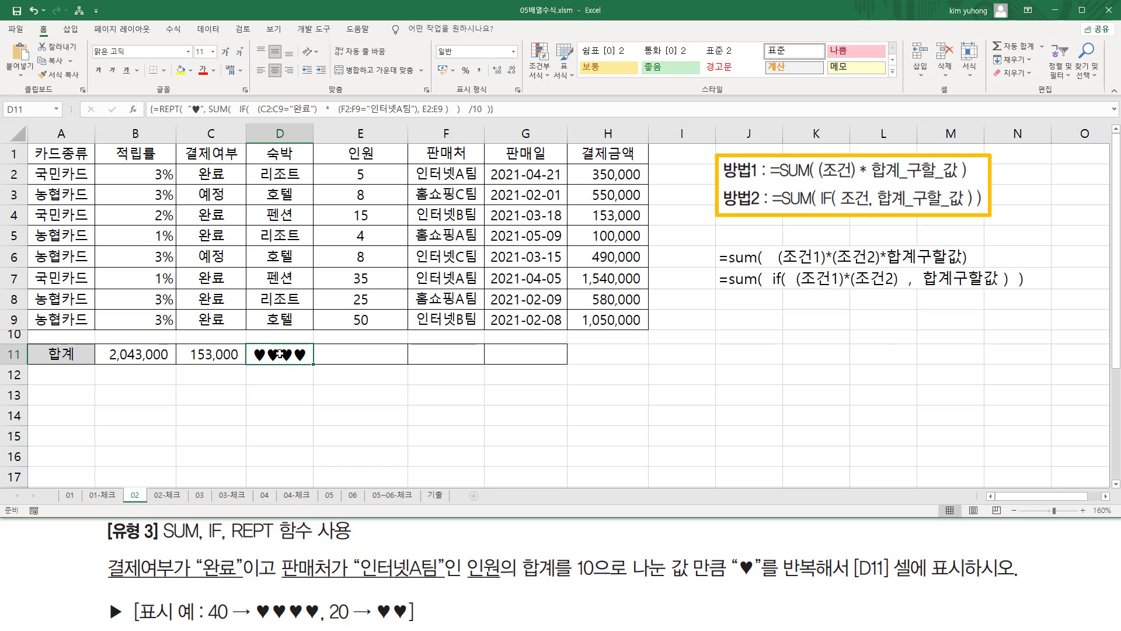
- Write =REPT( "♥", SUM( IF( (C2:C9="완료") * (F2:F9="인터넷A팀") , E2:E9 ) ) /10 ) as text in B13, coloured red
{"action": "left_click", "coordinate": [153, 389]}
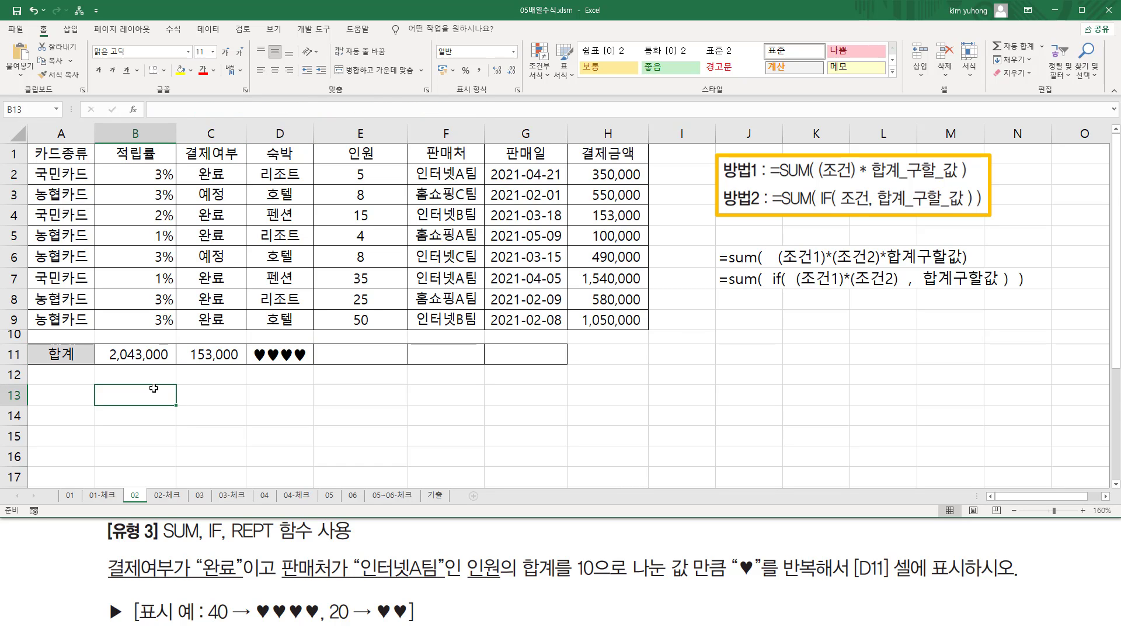
{"action": "type", "text": "'=REPT(  \"♥\", SUM(   IF(   (C2:C9=\"완료\")  *  (F2:F9=\"인터넷A팀\") , E2:E9 )  )  /10  )"}
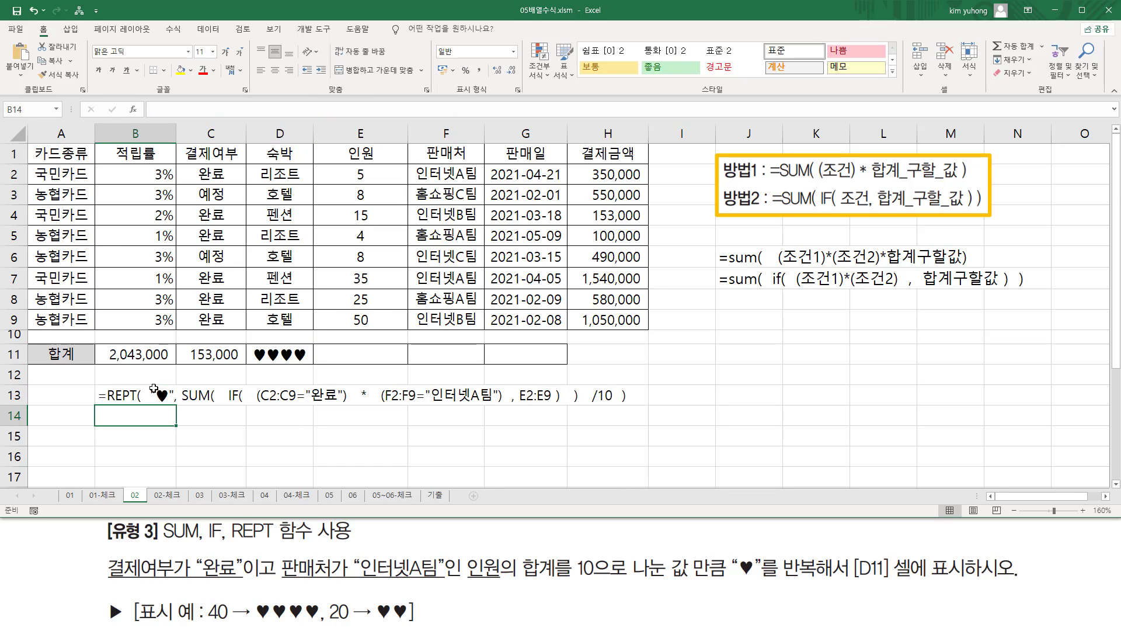
{"action": "key", "text": "ctrl+Return"}
{"action": "left_click", "coordinate": [203, 71]}
{"action": "left_click", "coordinate": [348, 433]}
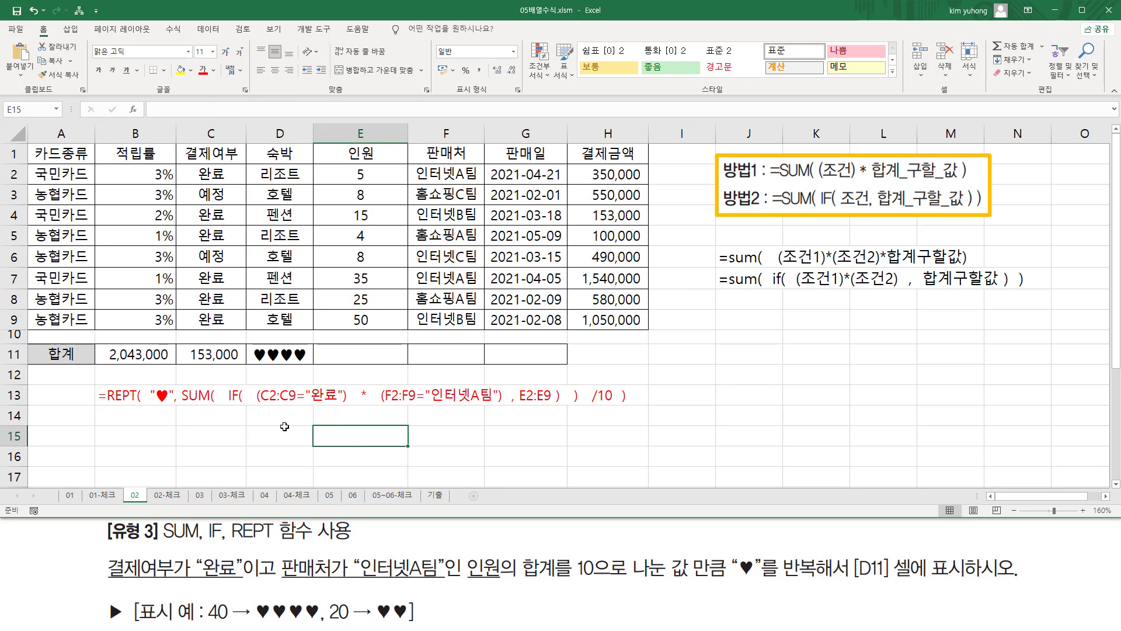
- Examine the parts of the formula in B13: the SUM and IF conditions, the range E2:E9, the division by 10 and the repeated symbol
{"action": "key", "text": "ctrl+shift+d"}
{"action": "mouse_move", "coordinate": [179, 375]}
{"action": "left_mouse_down"}
{"action": "mouse_move", "coordinate": [199, 430]}
{"action": "mouse_move", "coordinate": [572, 429]}
{"action": "mouse_move", "coordinate": [585, 445]}
{"action": "left_mouse_up"}
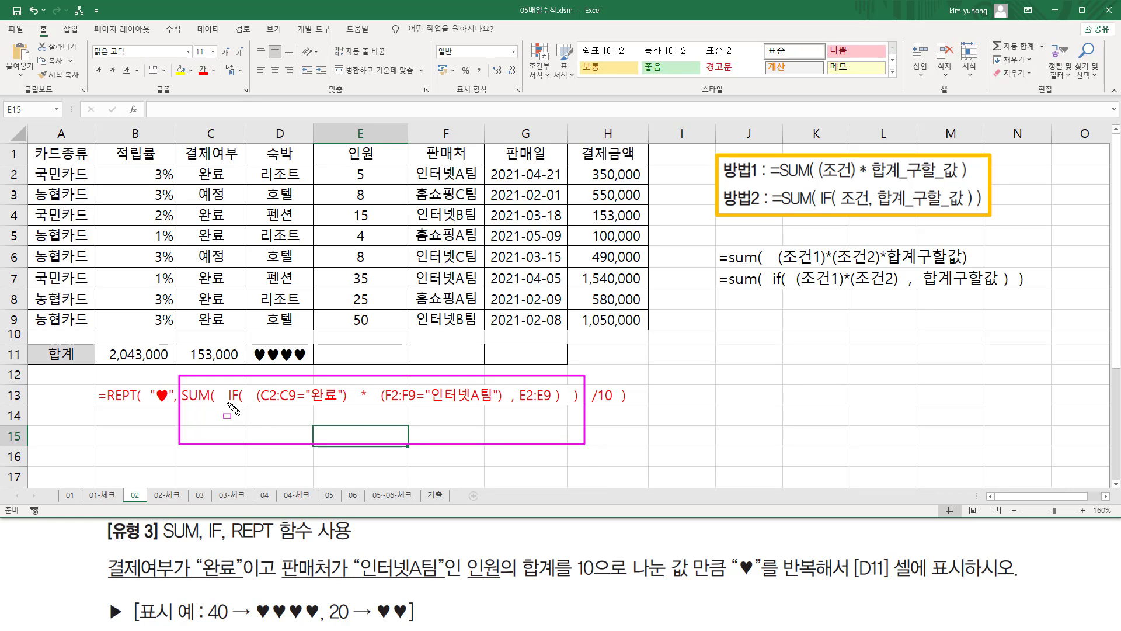
{"action": "mouse_move", "coordinate": [254, 384]}
{"action": "left_mouse_down"}
{"action": "mouse_move", "coordinate": [275, 408]}
{"action": "mouse_move", "coordinate": [505, 407]}
{"action": "left_mouse_up"}
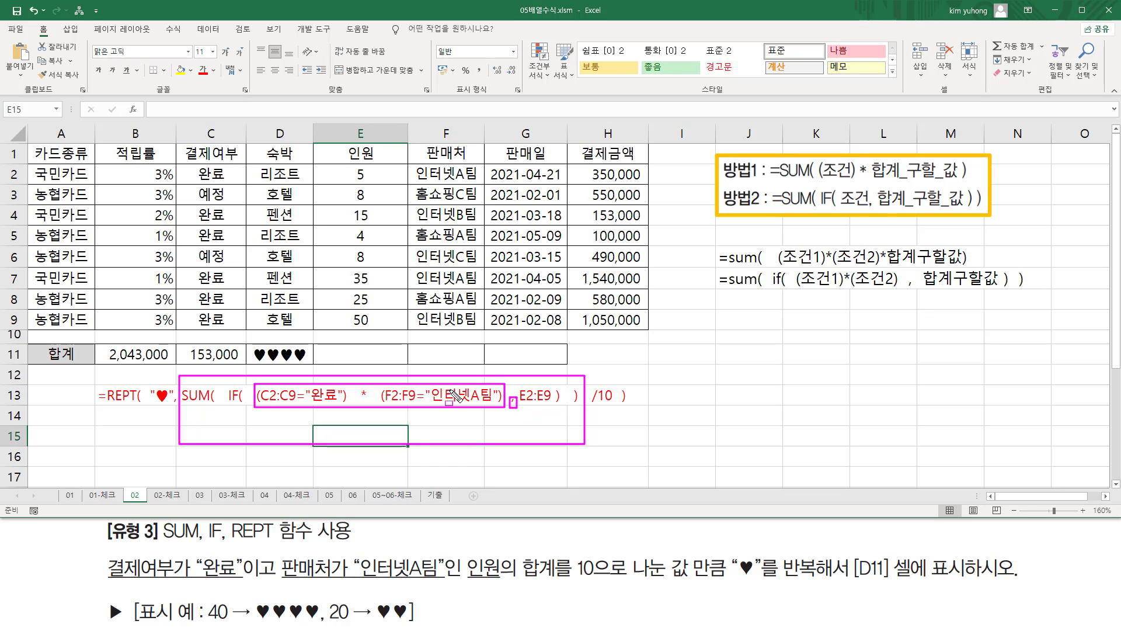
{"action": "left_click_drag", "start_coordinate": [510, 398], "coordinate": [549, 403]}
{"action": "left_click_drag", "start_coordinate": [345, 160], "coordinate": [384, 331]}
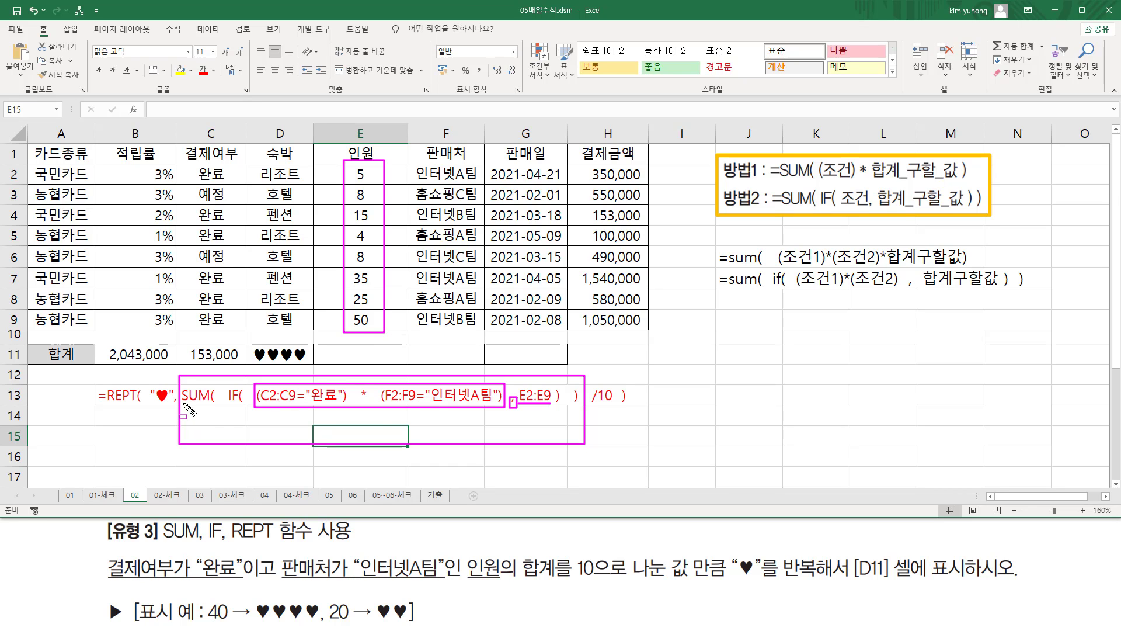
{"action": "mouse_move", "coordinate": [182, 401]}
{"action": "left_mouse_down"}
{"action": "mouse_move", "coordinate": [561, 409]}
{"action": "mouse_move", "coordinate": [584, 385]}
{"action": "mouse_move", "coordinate": [616, 404]}
{"action": "left_mouse_up"}
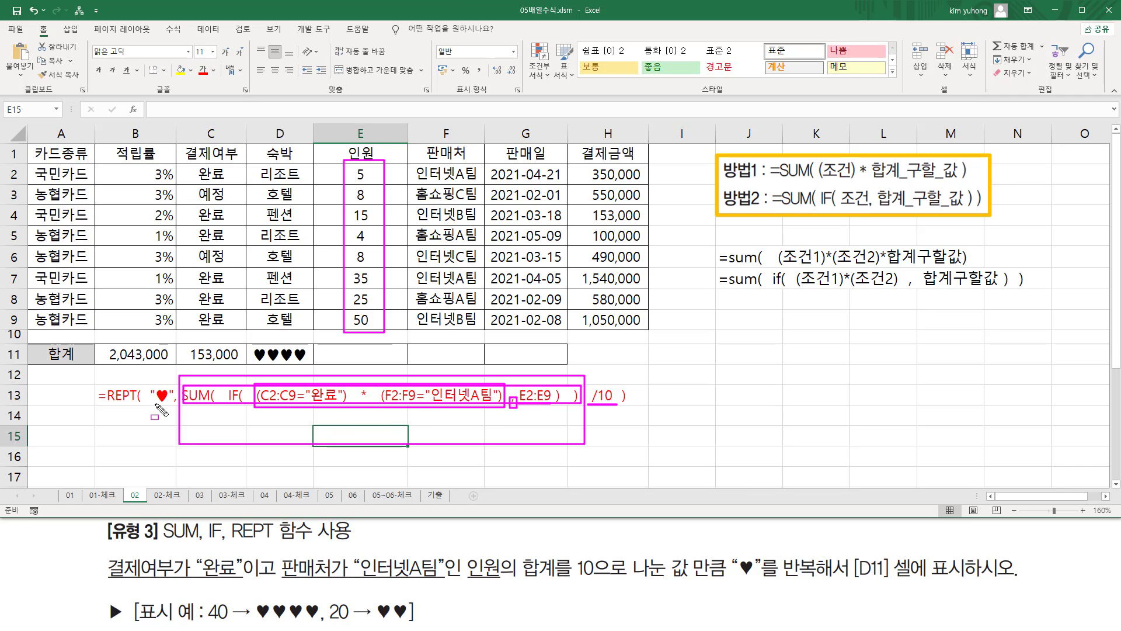
{"action": "left_click_drag", "start_coordinate": [150, 403], "coordinate": [170, 403]}
{"action": "key", "text": "Escape"}
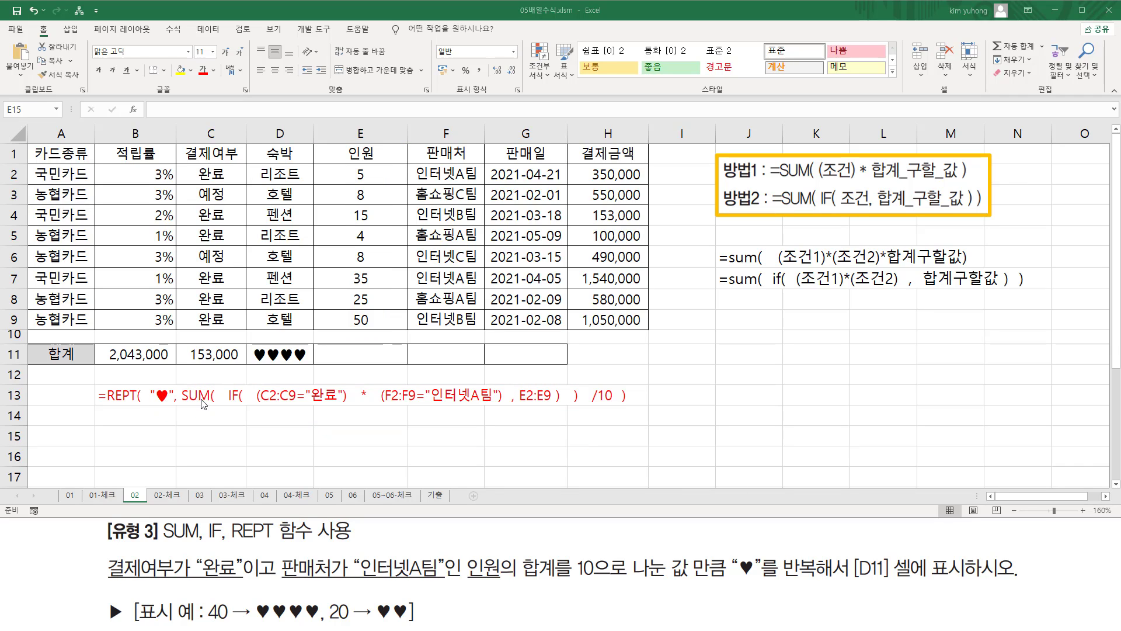